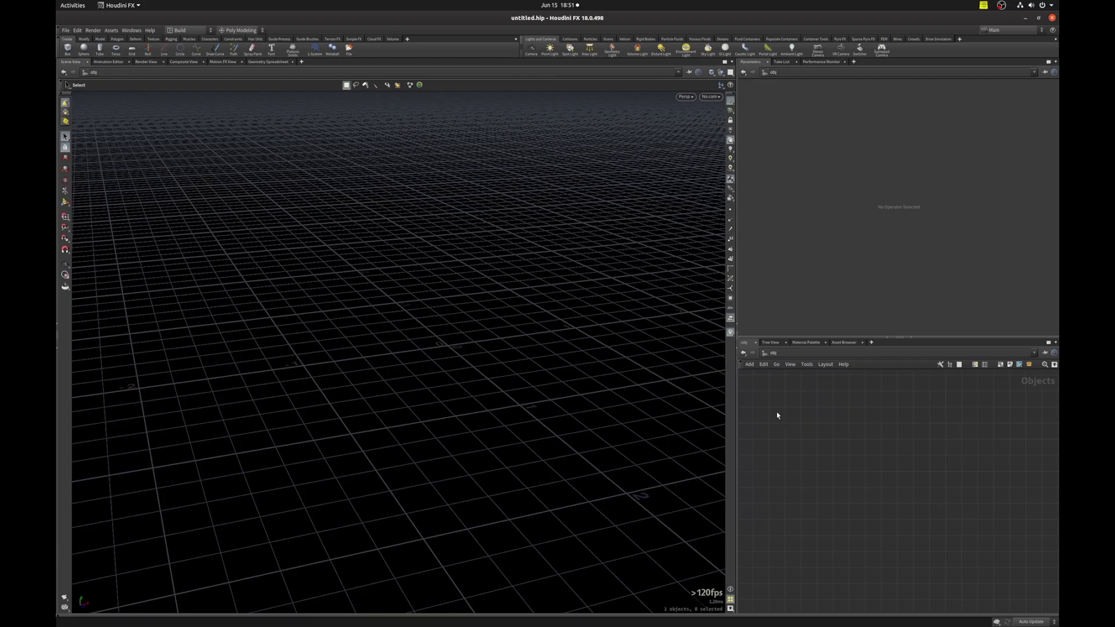
Add a Font text node to the scene network
key(Tab)
text(font)
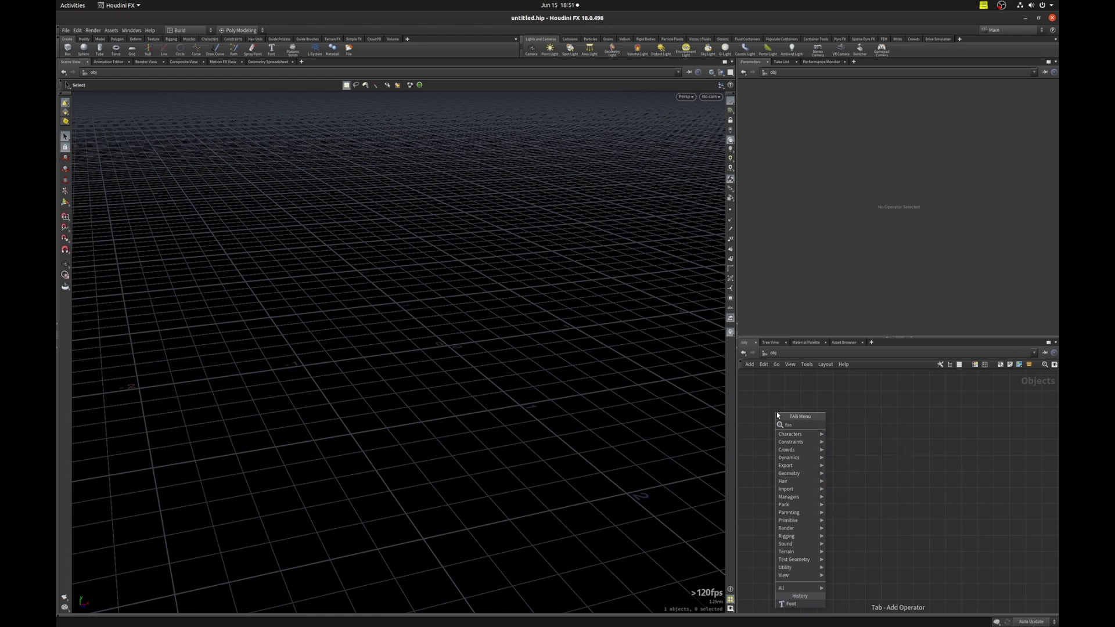
key(Return)
click(777, 415)
key(Return)
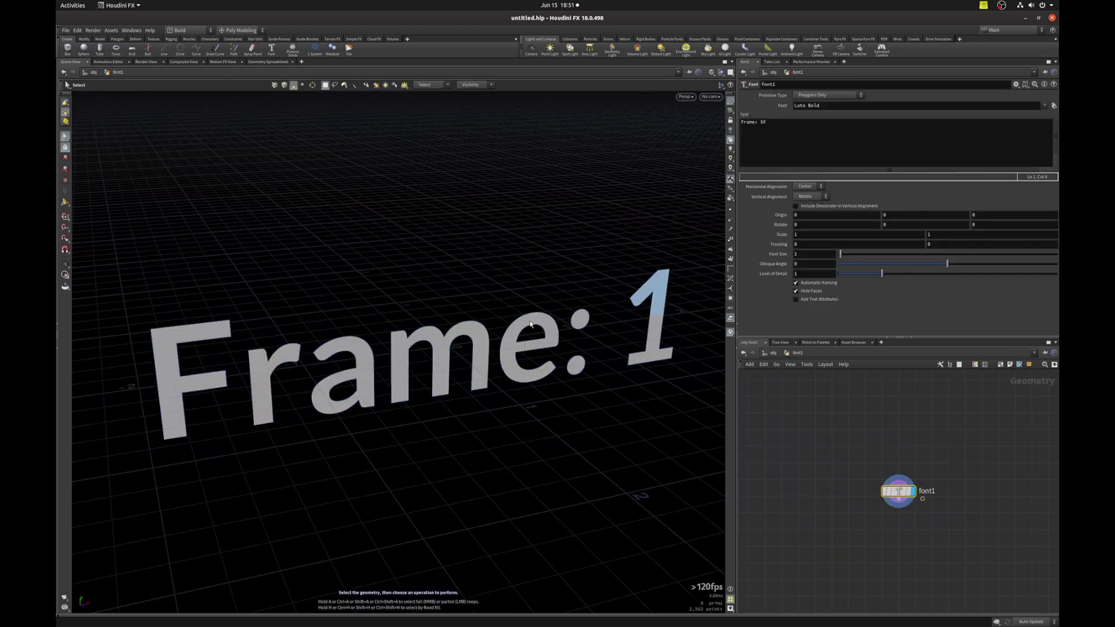
Switch the viewport to wireframe display and hide the reference grid
key(w)
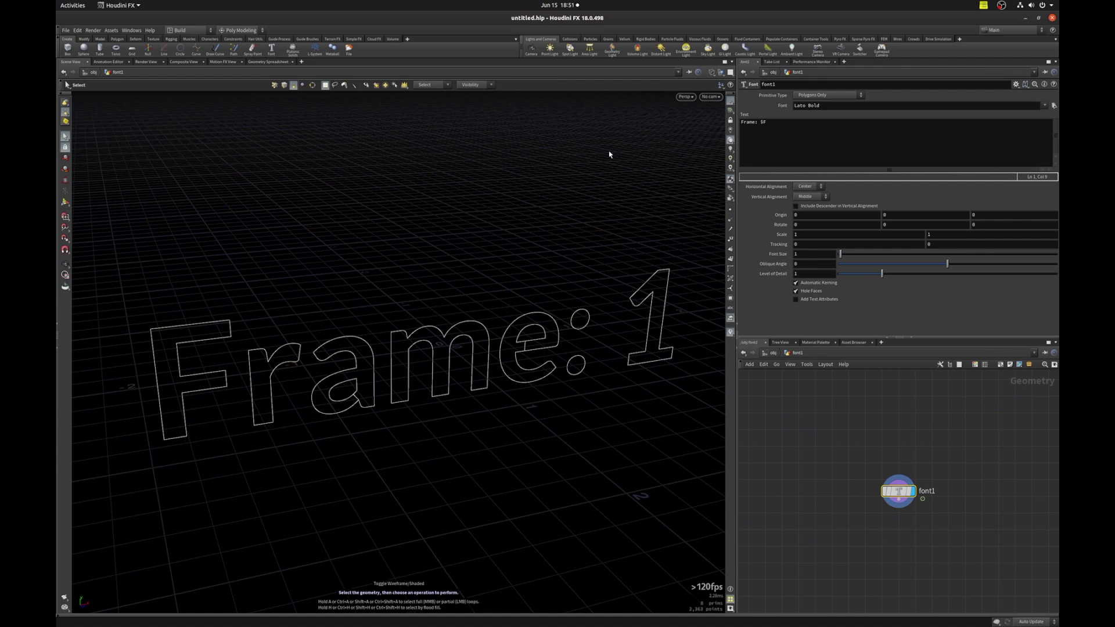
click(730, 101)
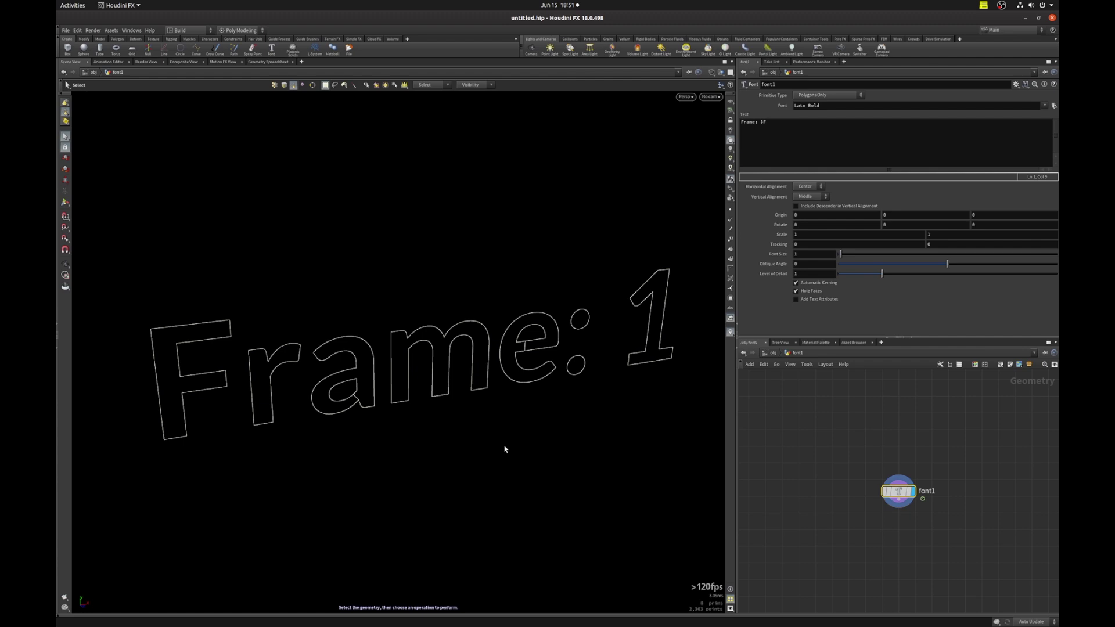
Replace the font node's text with "whatever" and set its font to Sedgwick Ave Display
triple_click(786, 135)
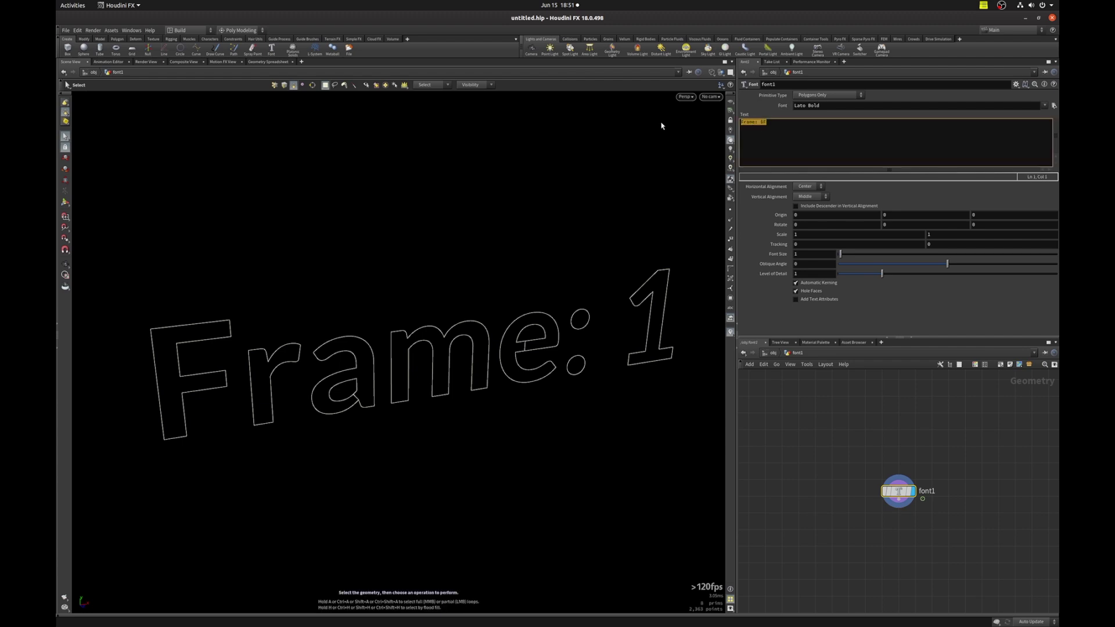
text(whatever)
click(1043, 105)
scroll(1032, 389, down, 5)
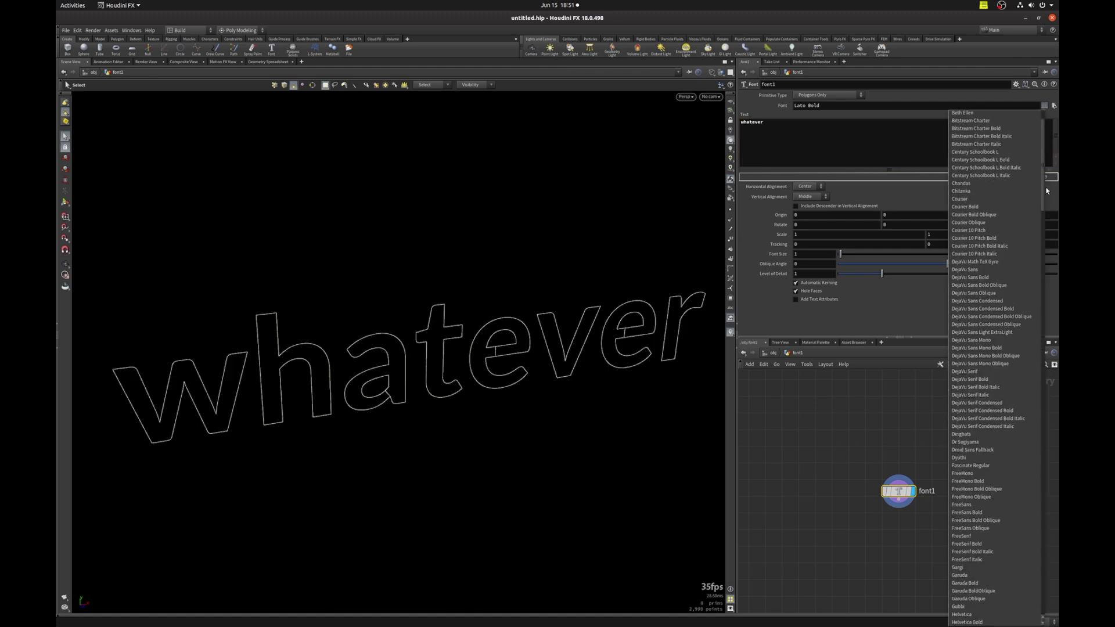
scroll(1031, 407, down, 8)
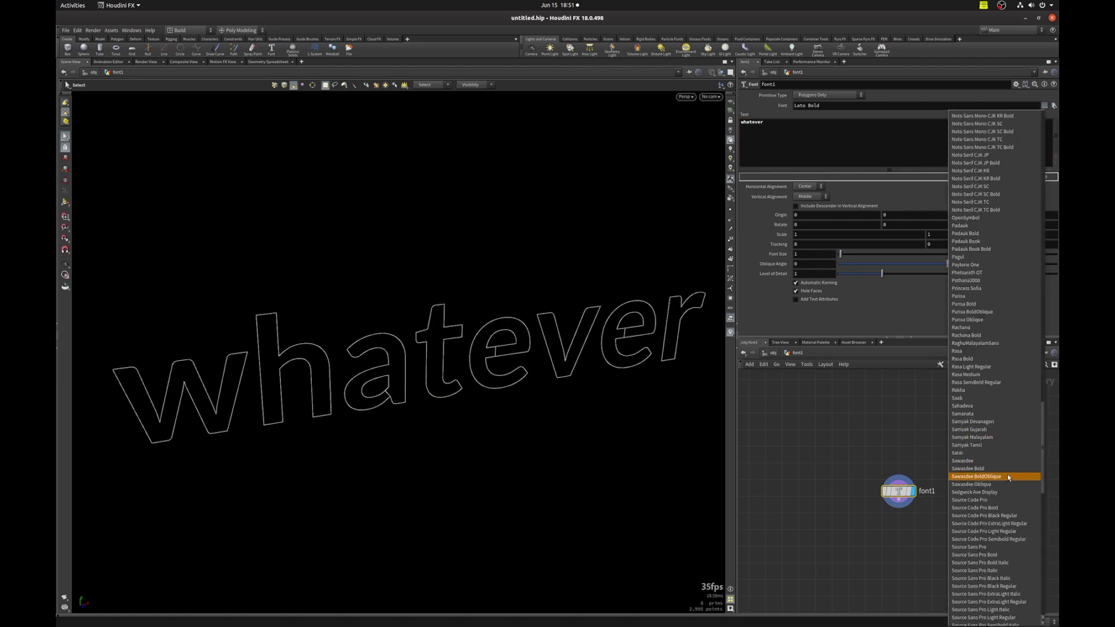
click(1003, 494)
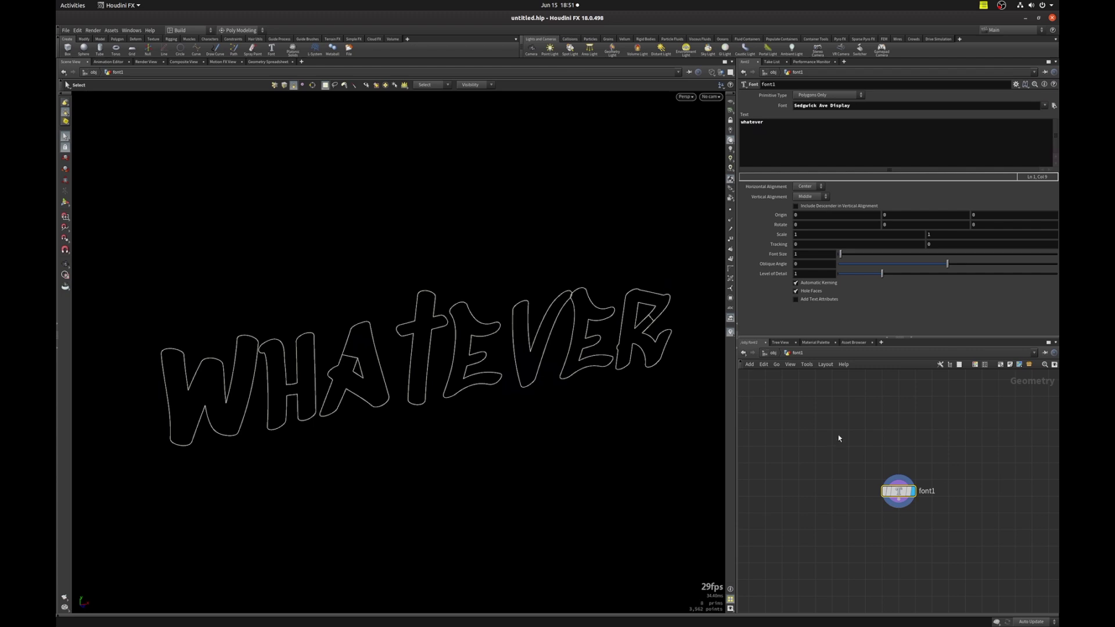
Turn off Hole Faces on the font node and widen the horizontal tracking to 0.044
click(796, 291)
mouse_move(802, 245)
middle_down()
mouse_move(804, 269)
mouse_move(804, 247)
middle_up()
Add a Path Deform node below the font node and wire the font into its Spine Curve input
middle_drag(796, 468, 805, 386)
click(806, 424)
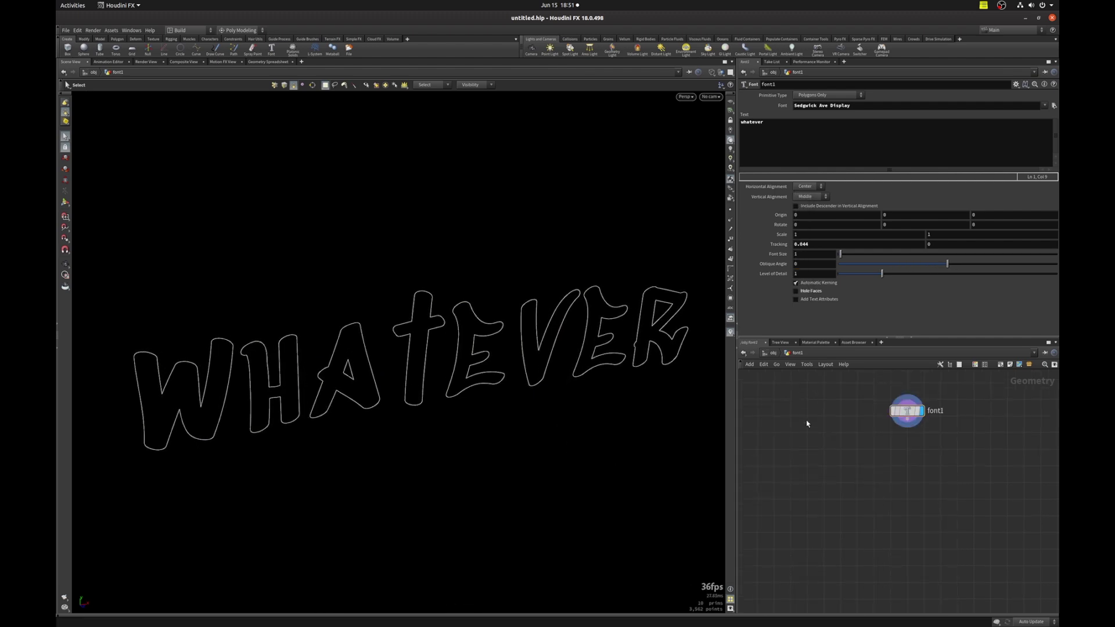
key(Tab)
text(res)
key(Return)
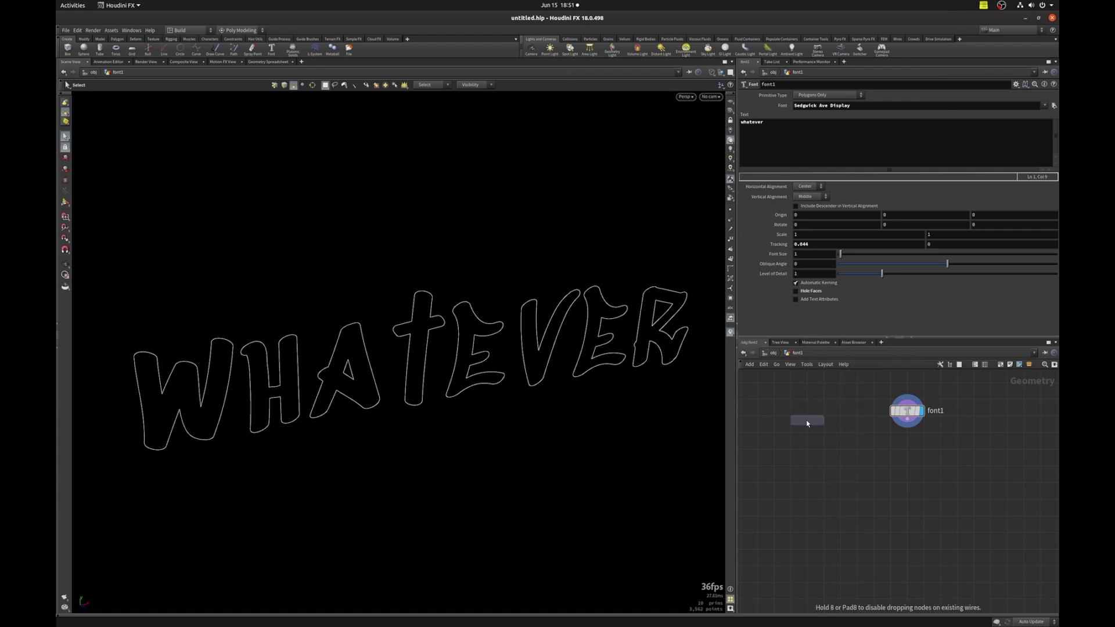
click(805, 420)
scroll(830, 414, up, 3)
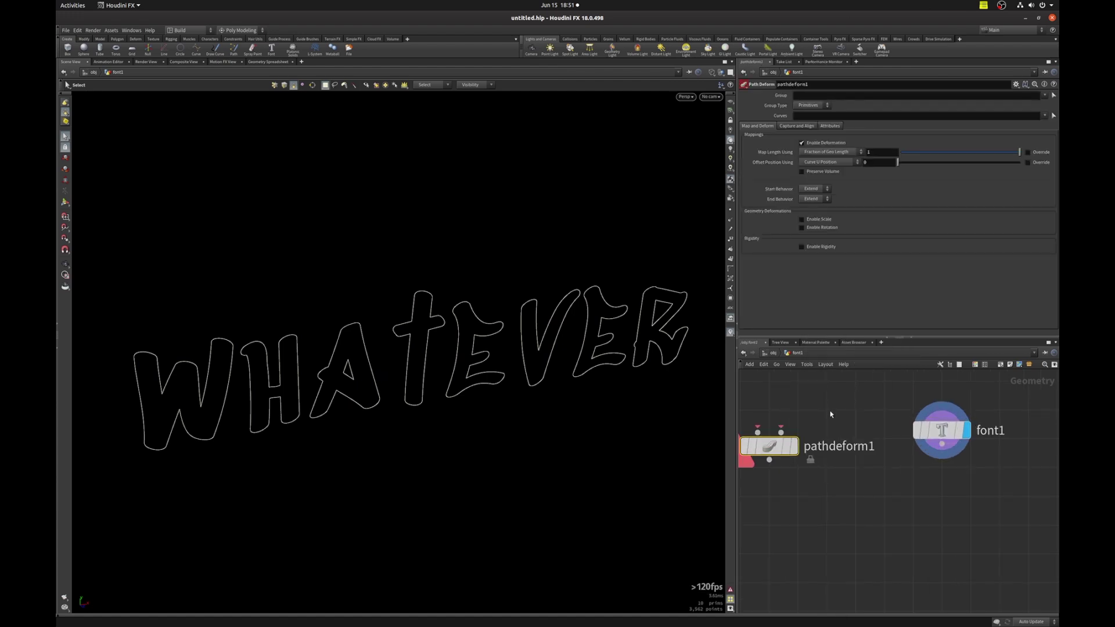
middle_drag(830, 414, 886, 414)
mouse_move(846, 434)
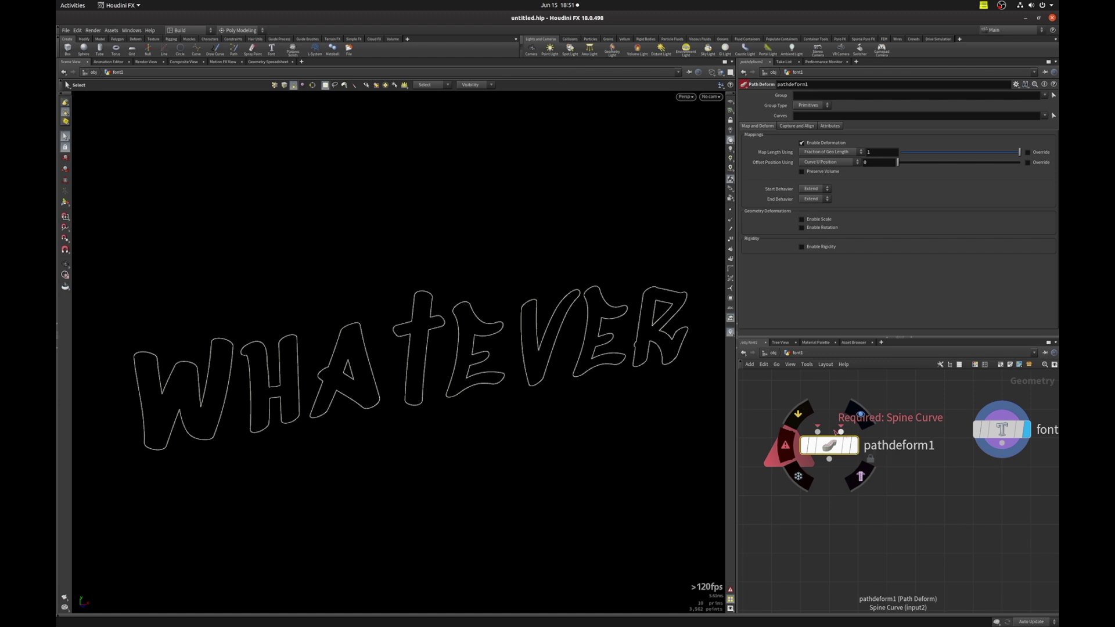
drag(827, 446, 863, 554)
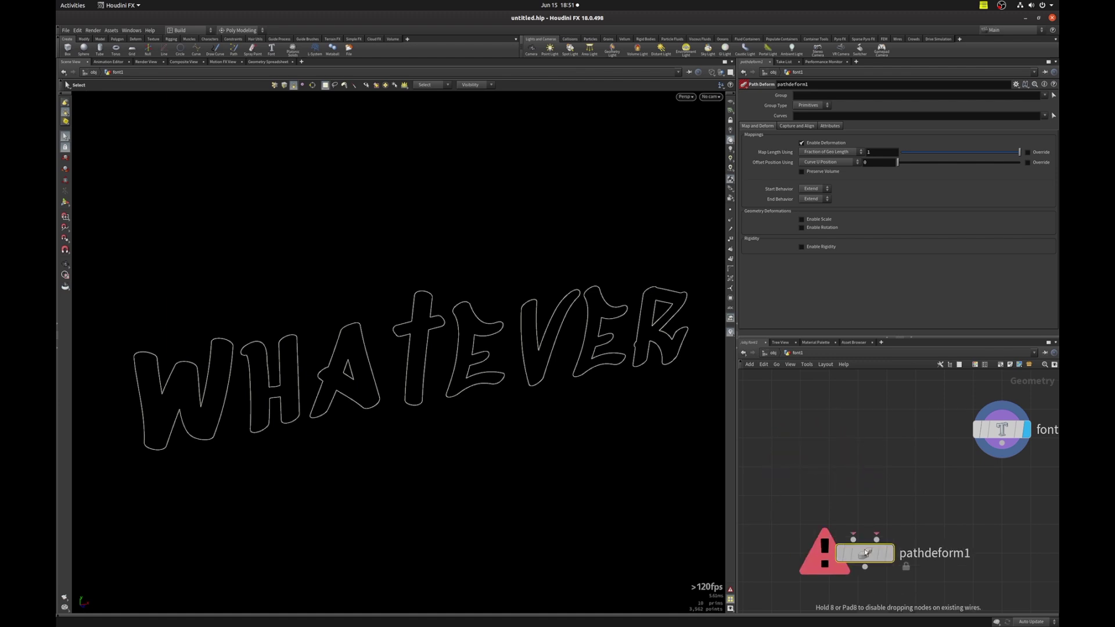
drag(1002, 446, 877, 539)
Add a Tube node beside the font node and set its primitive type to Polygon
scroll(818, 445, down, 3)
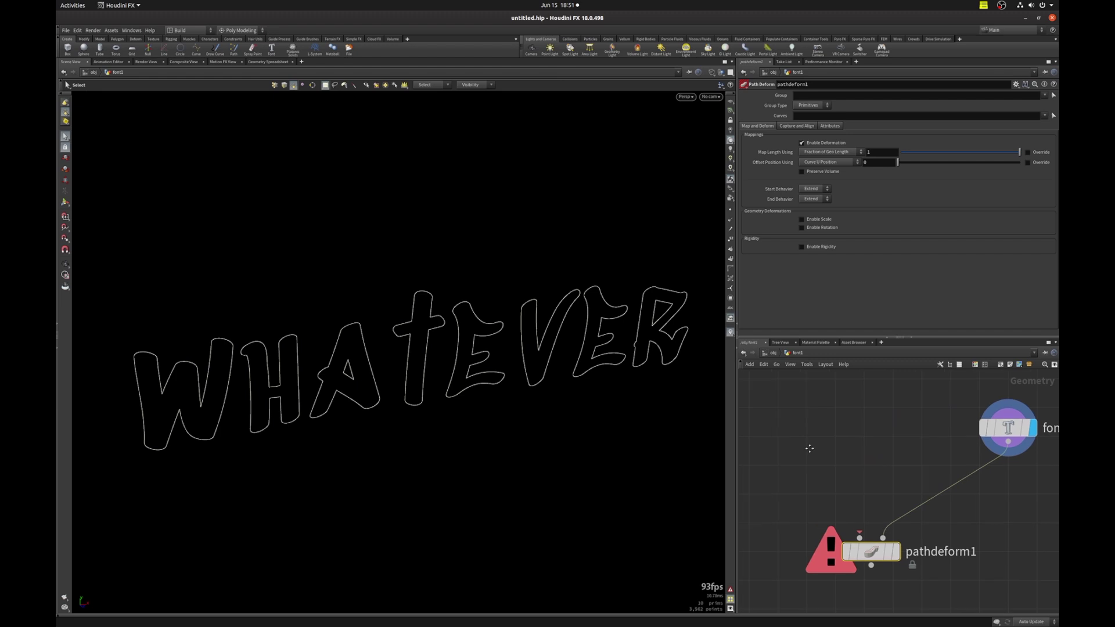
key(Tab)
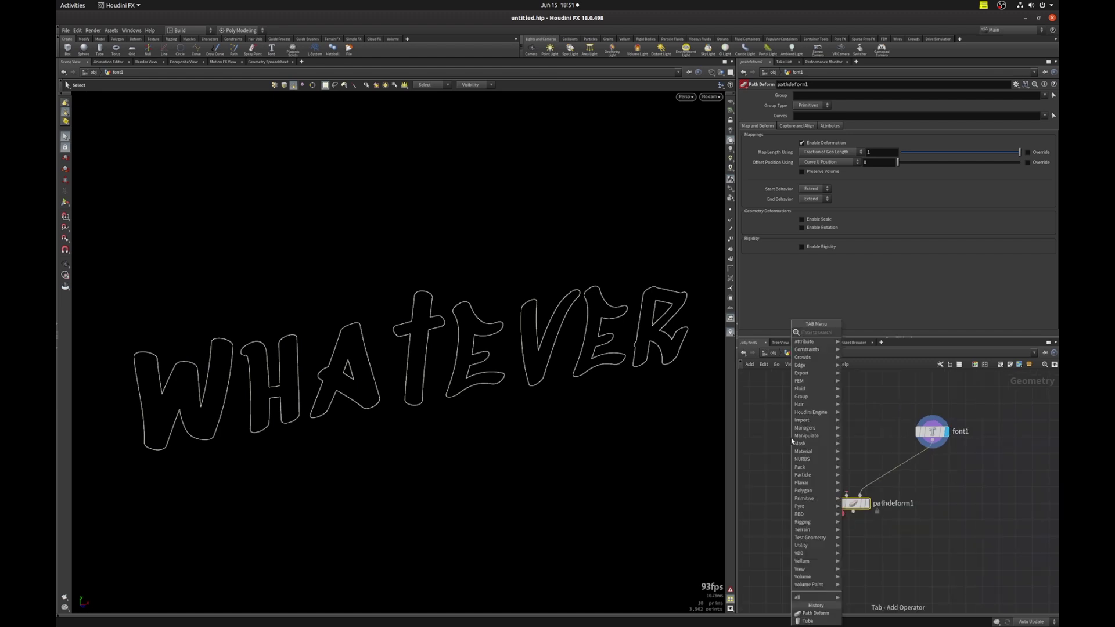
text(tube)
key(Return)
click(791, 441)
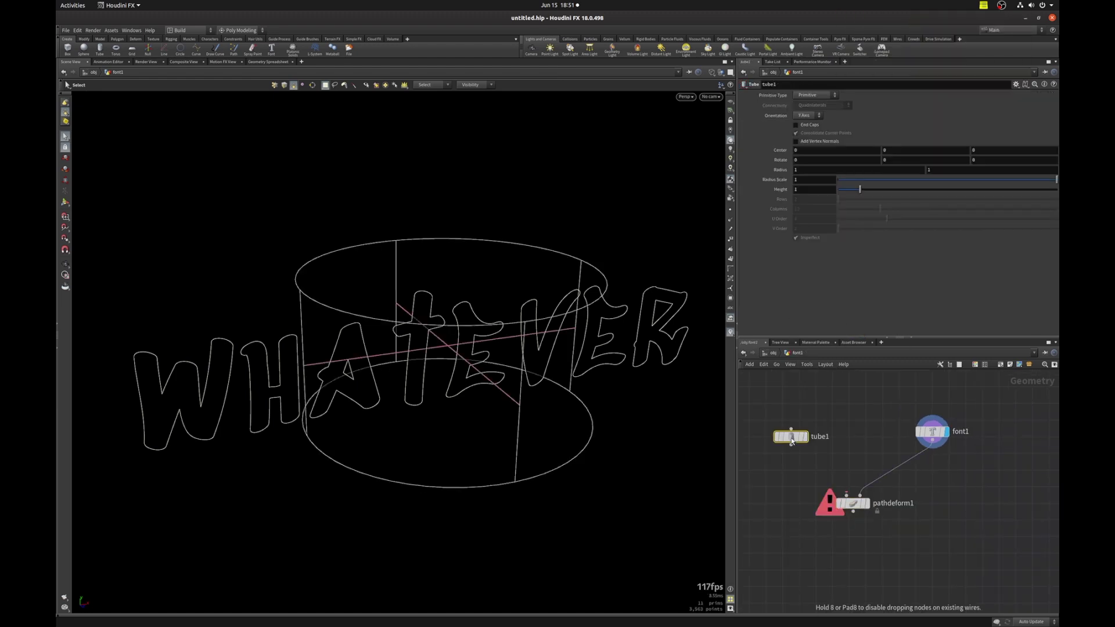
click(825, 97)
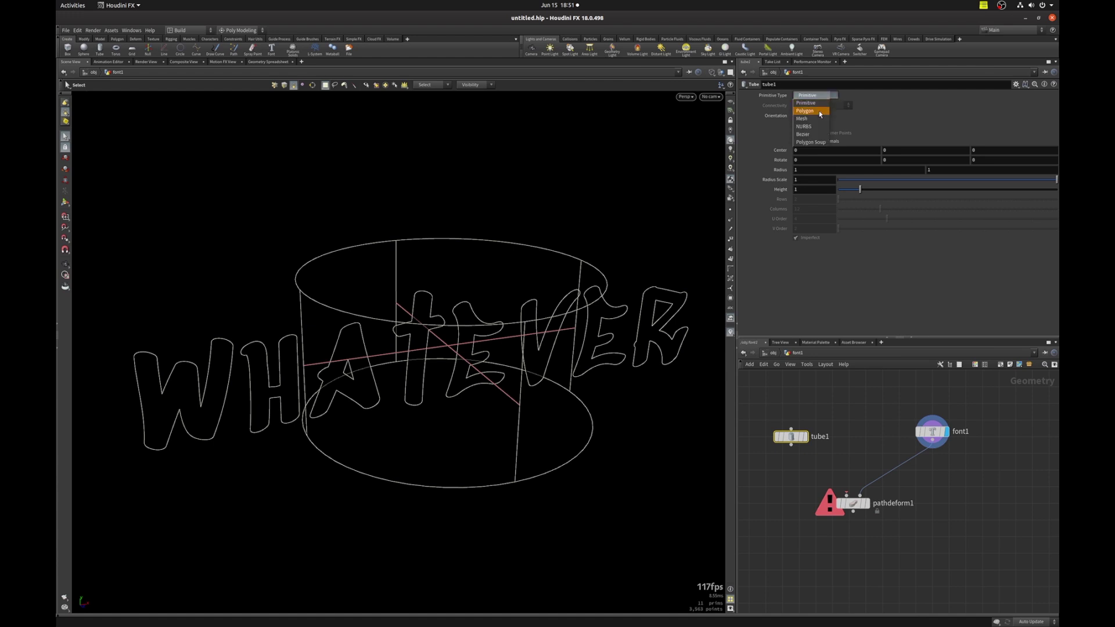
click(821, 112)
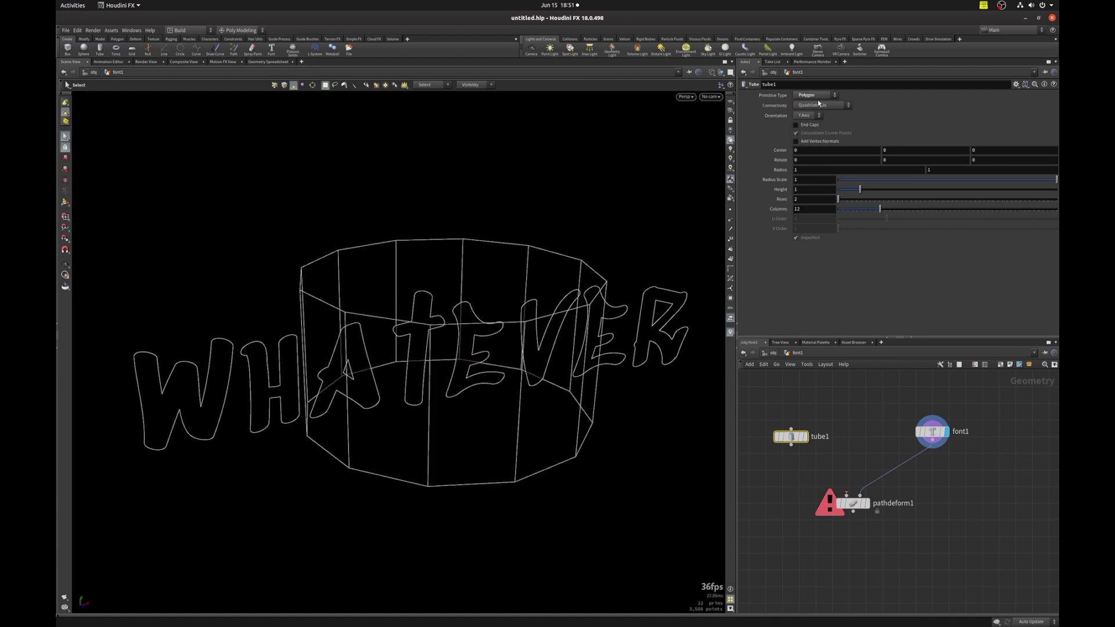
Enable end caps on the tube and set its radius scale to 0.02 and rows to 23
click(811, 125)
click(803, 180)
text(0.02)
key(Return)
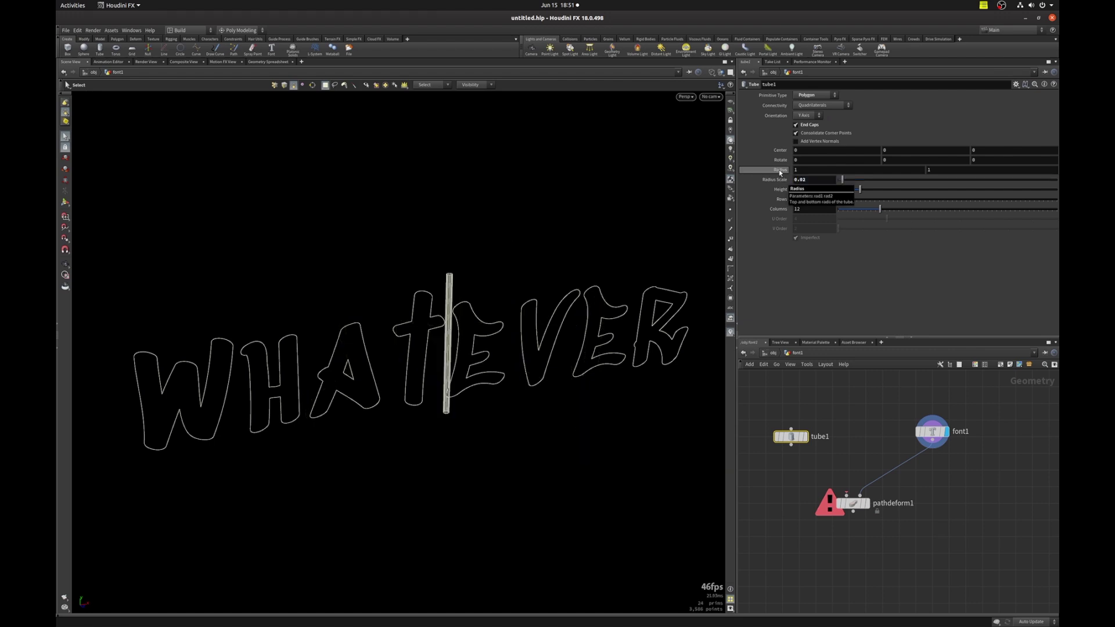
text(3)
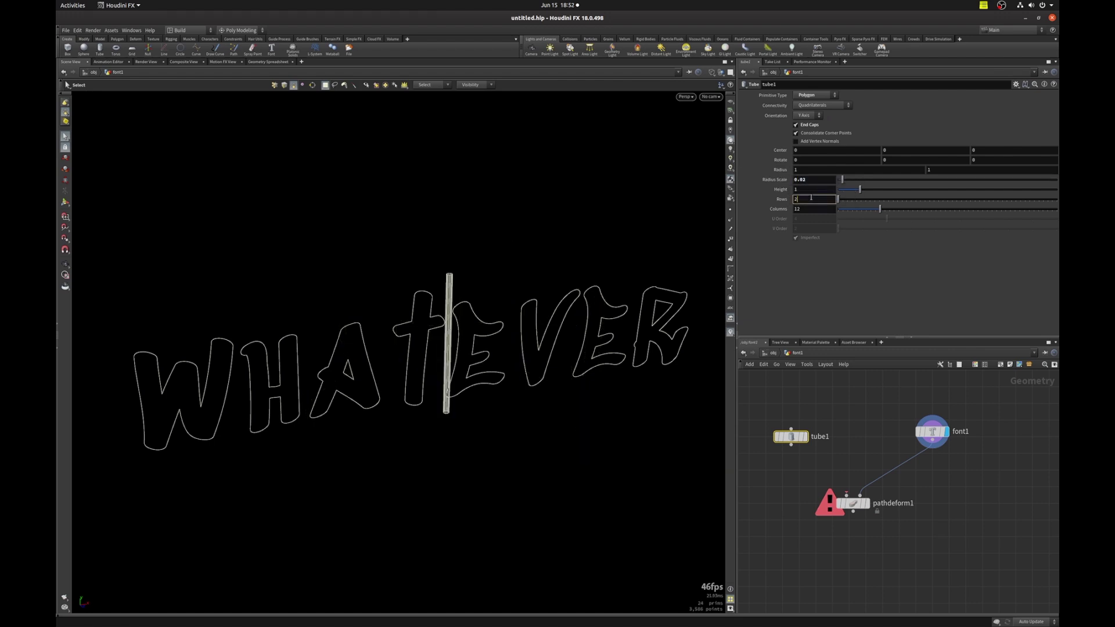
key(Return)
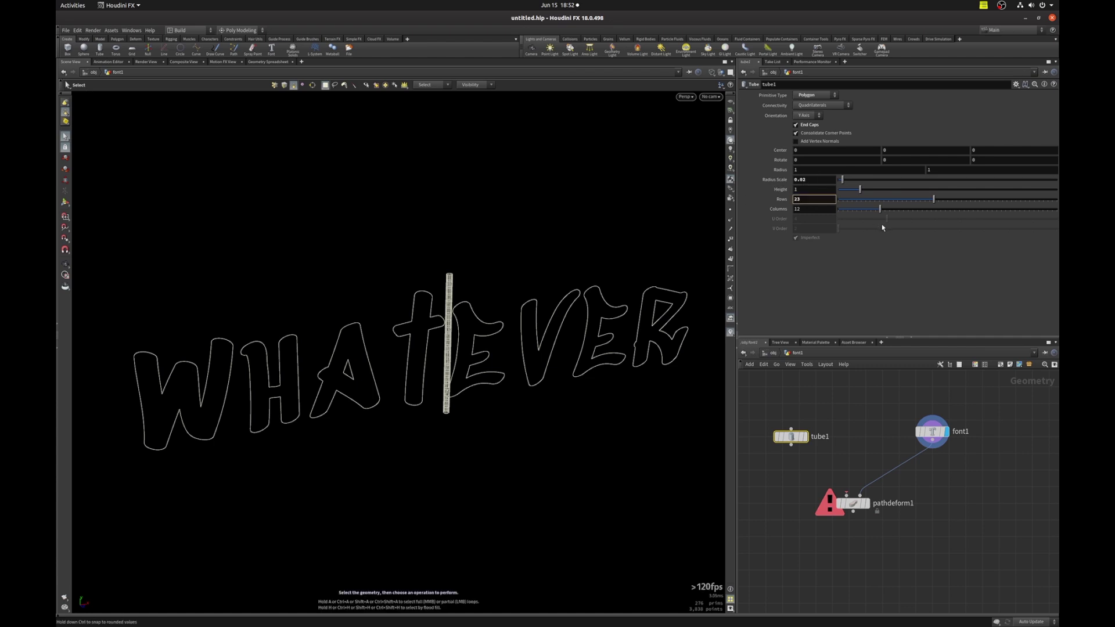
Wire the tube into the Path Deform node's geometry input and display the deformed result shaded
drag(790, 445, 855, 520)
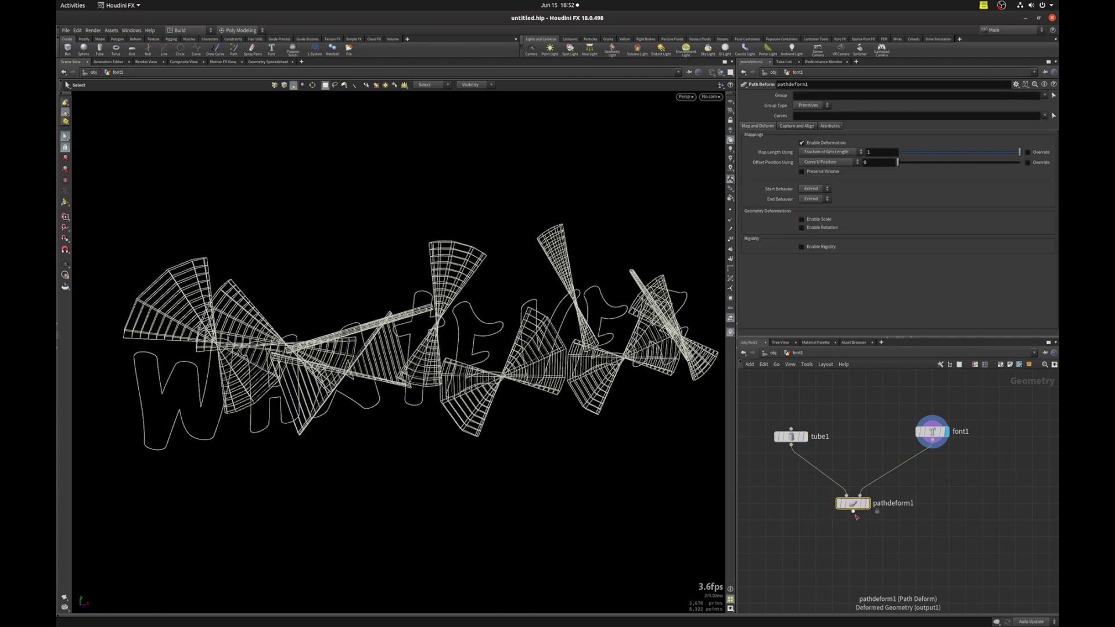
key(r)
key(w)
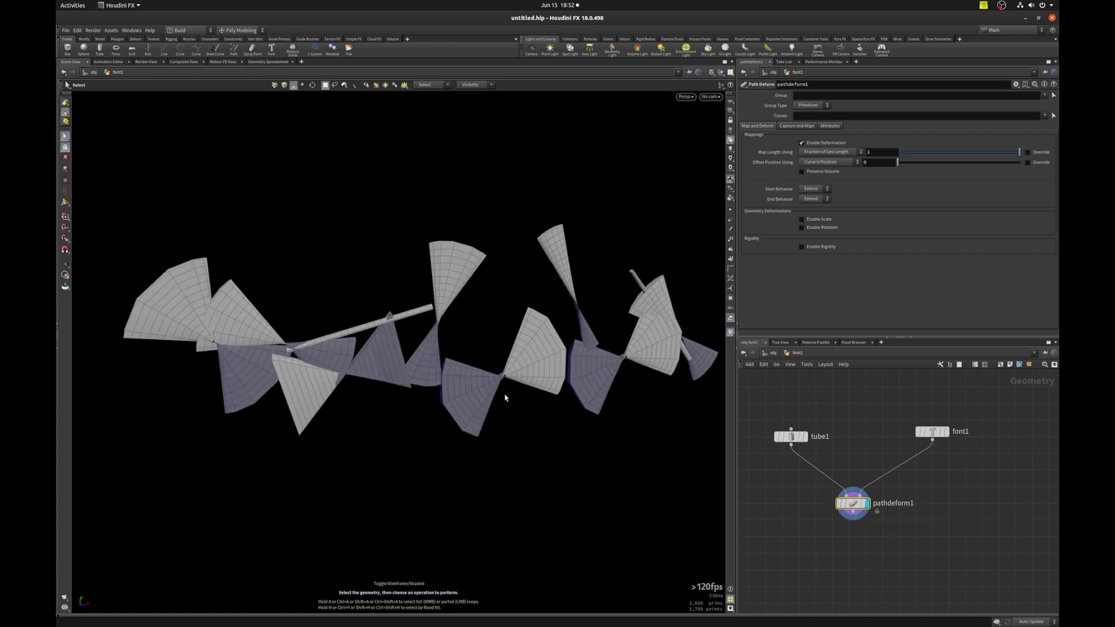
Set the Path Deform node's geometry forward direction to Y
click(806, 126)
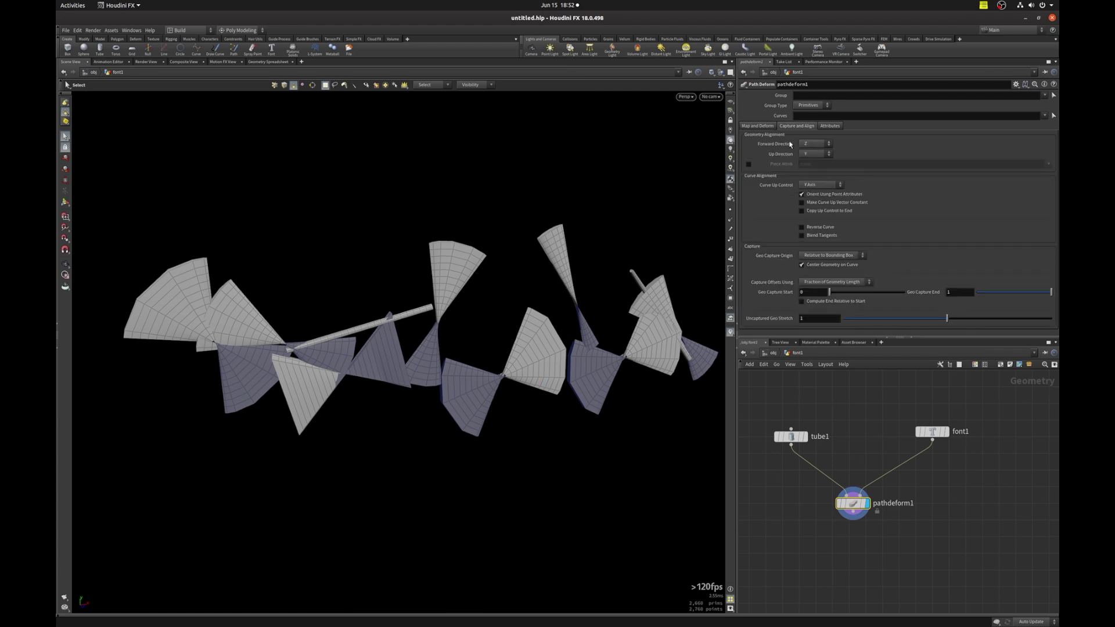
click(816, 144)
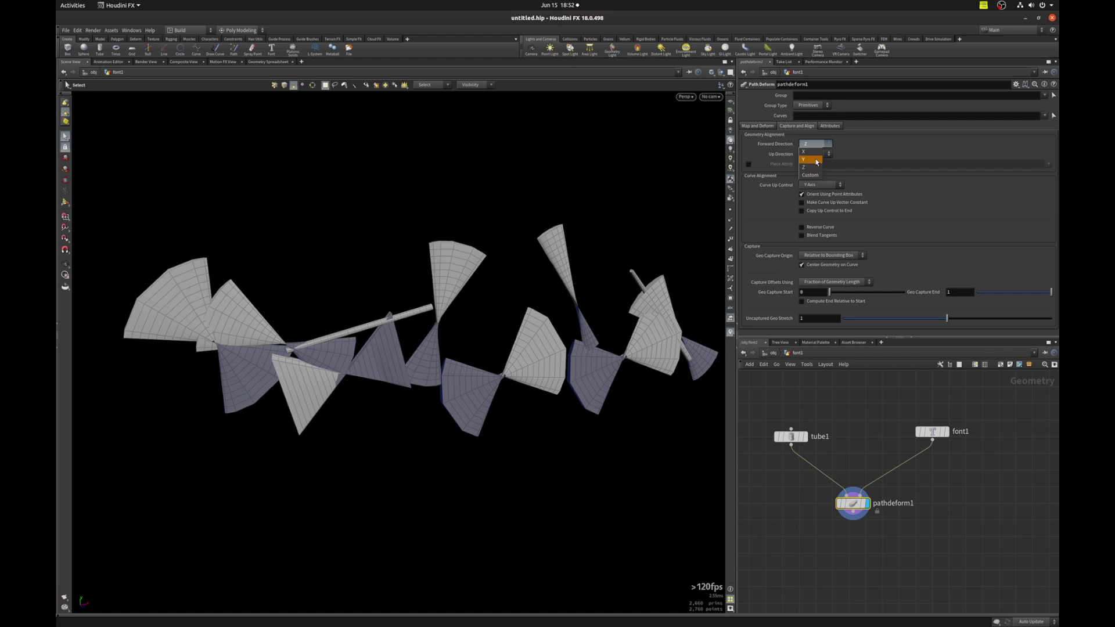
click(816, 160)
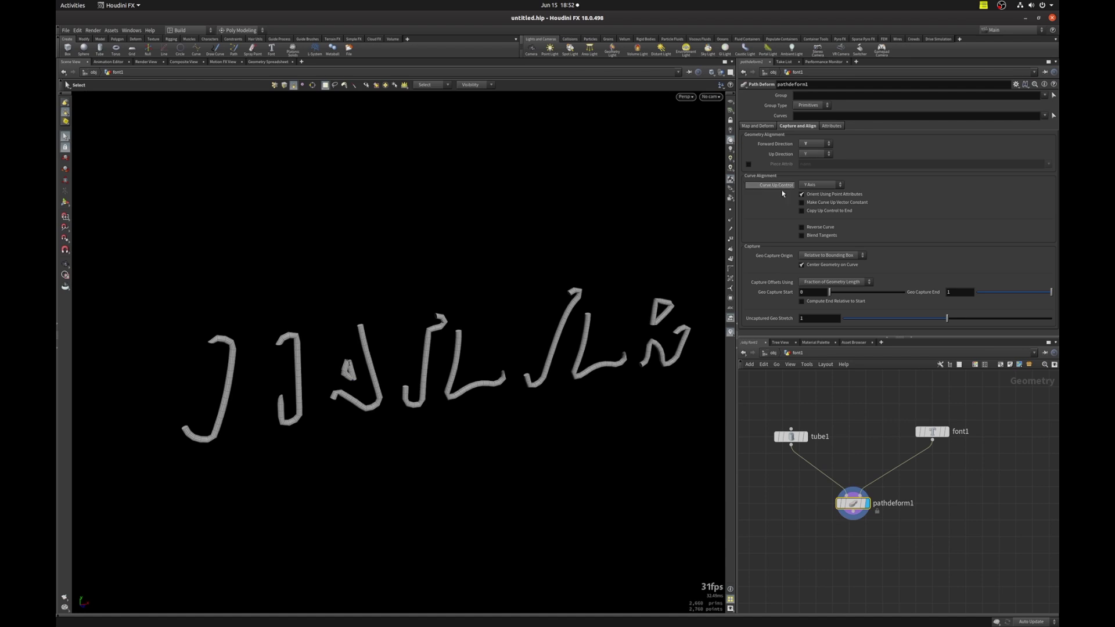
Template the font node so its outline shows behind the deformed tubes, and reselect the Path Deform node
click(932, 433)
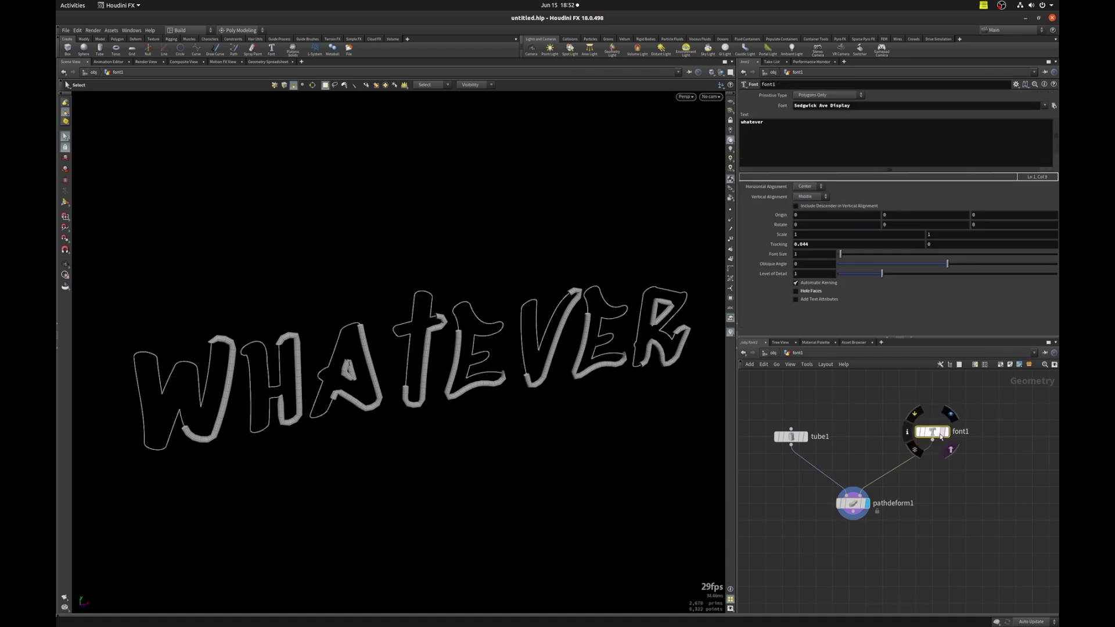
click(943, 432)
click(851, 503)
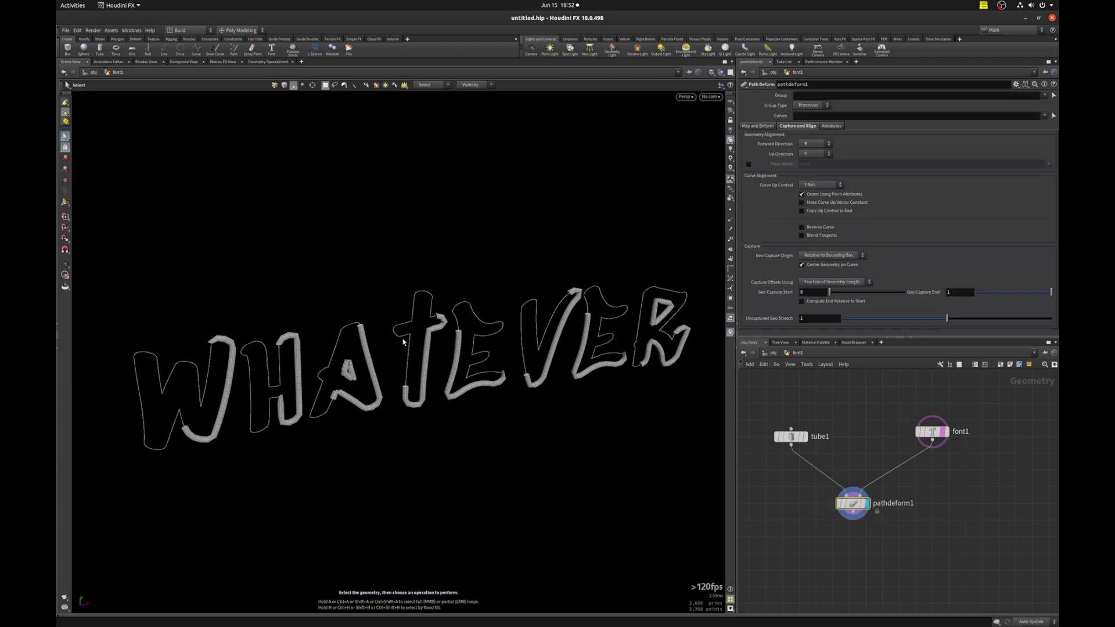
Inspect the tube bends on the first letters up close and set the tube's rows to 500
key(Escape)
right_click(245, 405)
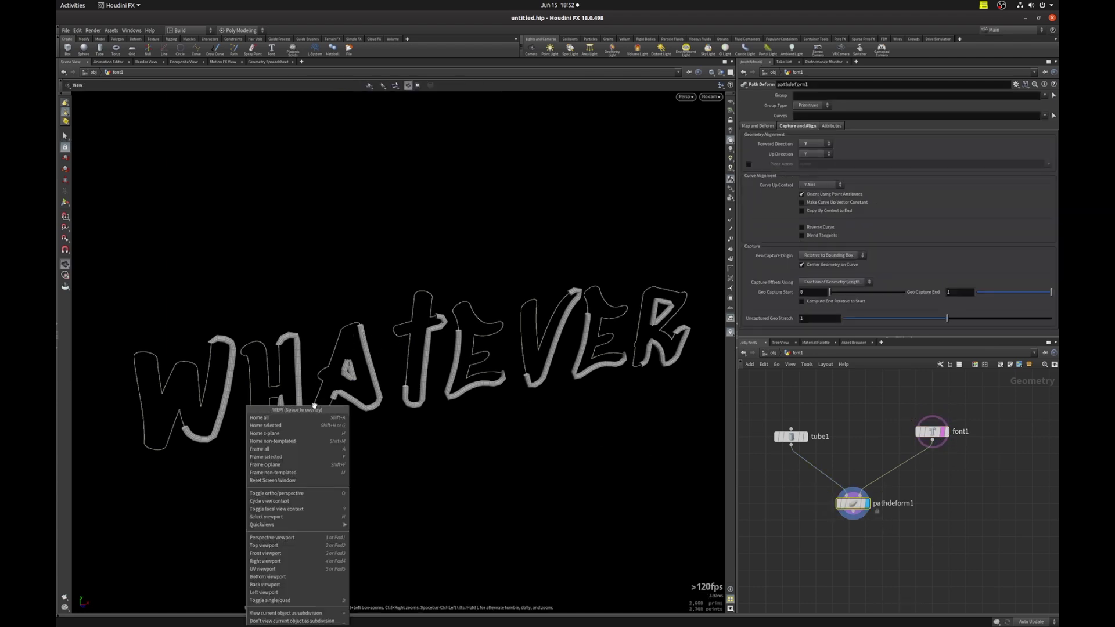
click(201, 374)
alt+right_drag(201, 374, 371, 373)
alt+middle_drag(371, 374, 503, 335)
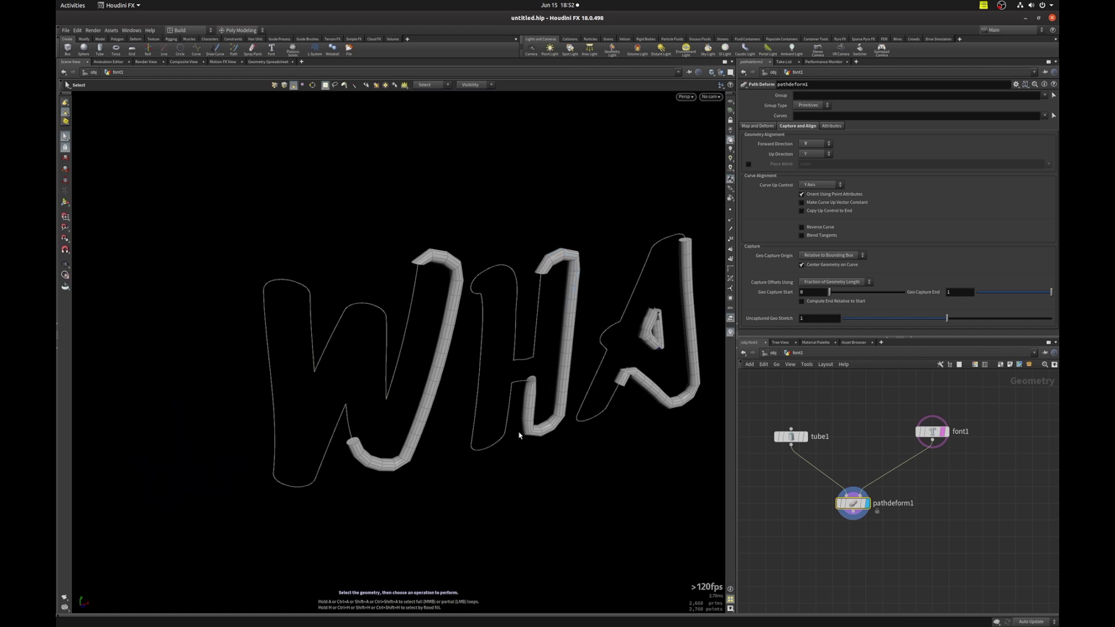
click(789, 436)
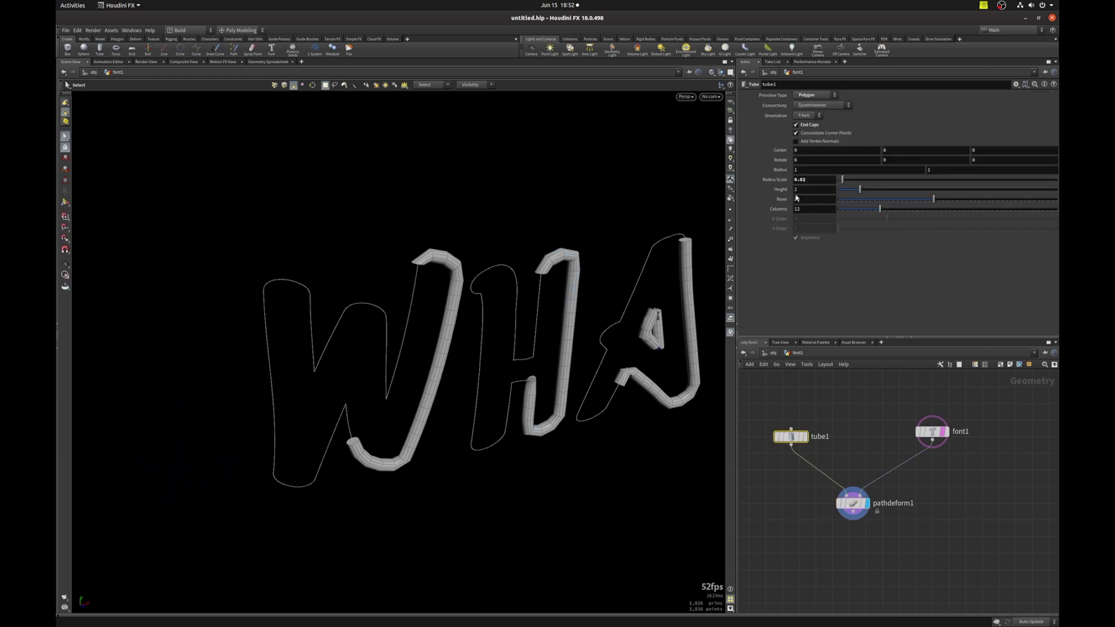
text(500)
key(Return)
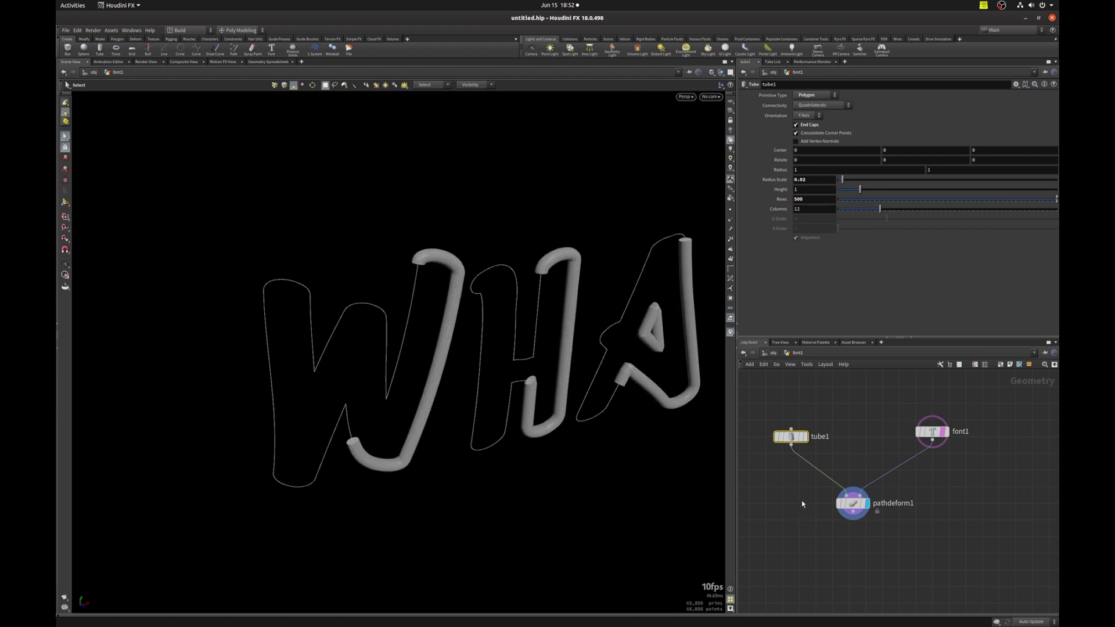
Set the Path Deform node's length mapping to Fraction of Curve Length
click(852, 504)
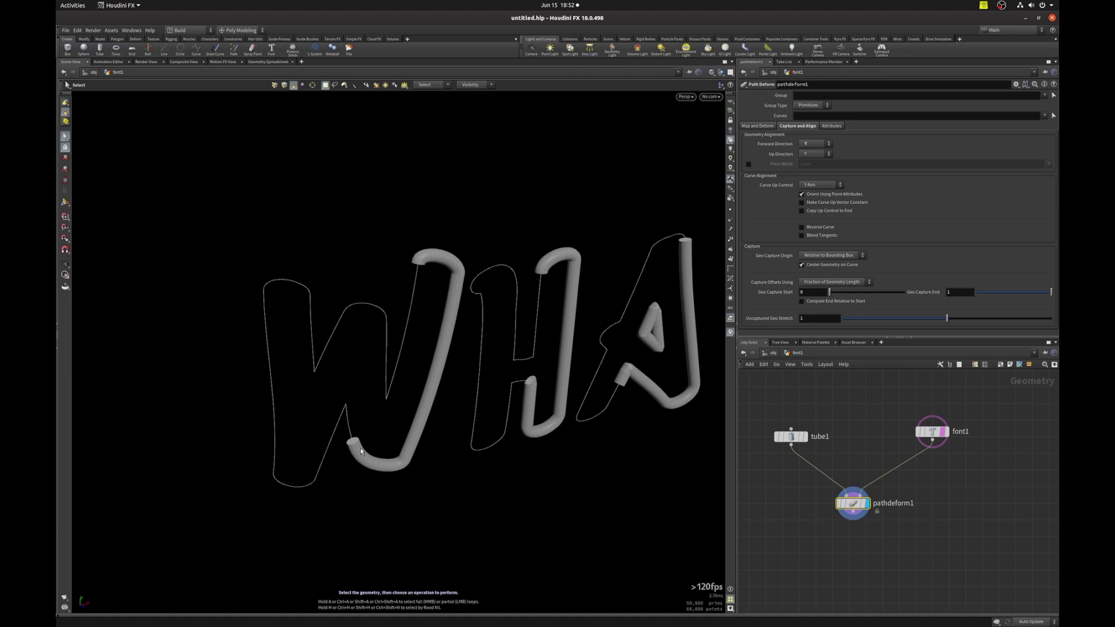
click(758, 126)
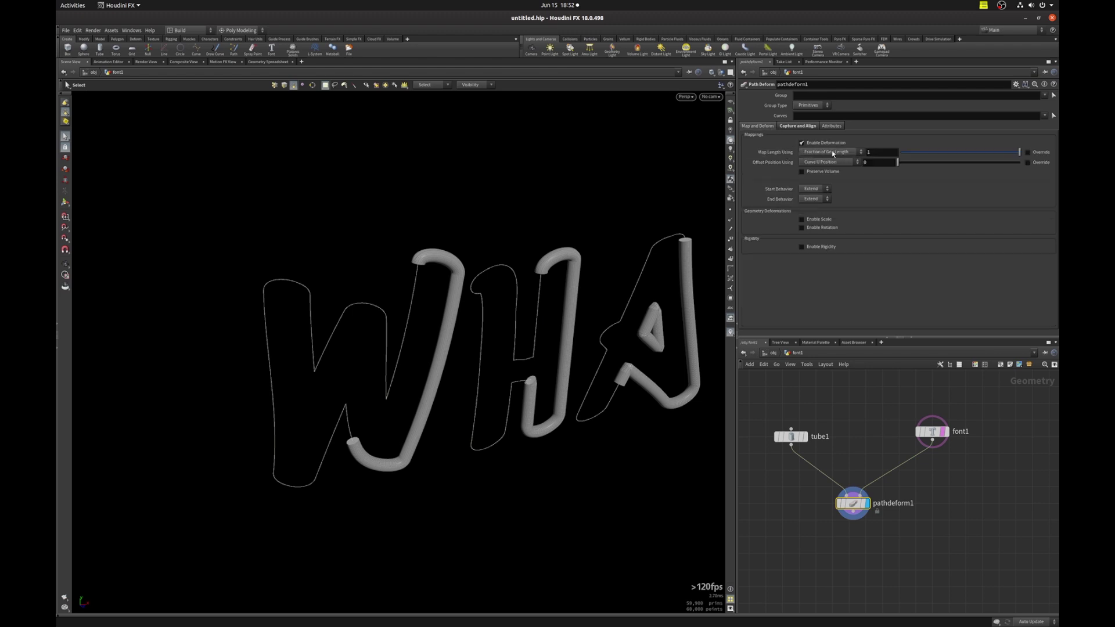
click(851, 153)
click(851, 163)
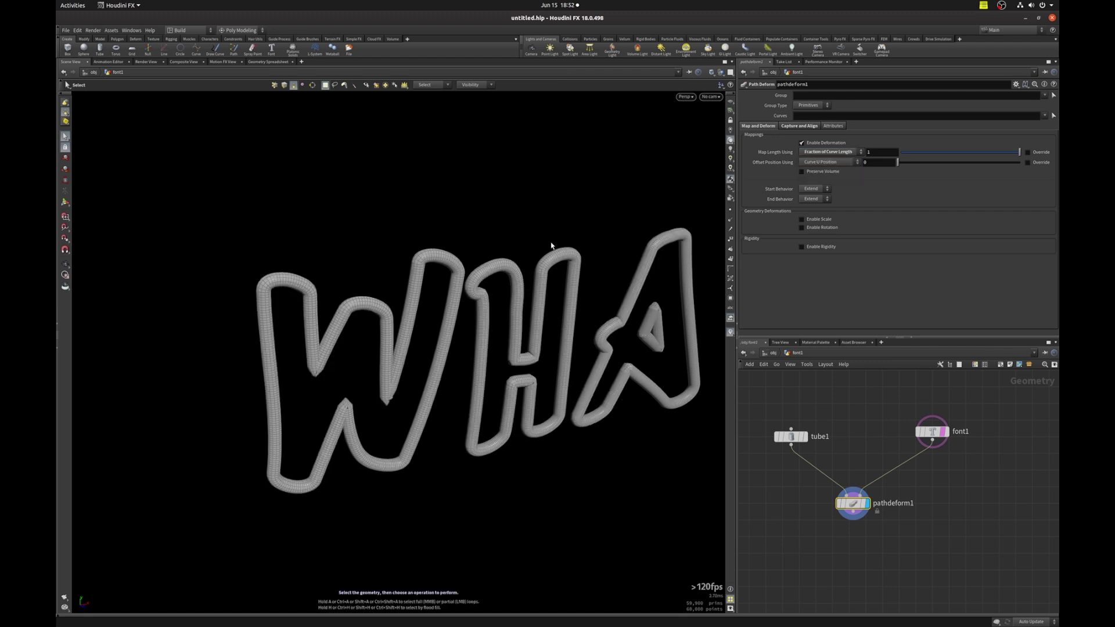
Inspect the deformed tubes up close and across all the letters of the whole word
key(space)
right_drag(541, 252, 396, 256)
click(385, 249)
right_drag(563, 241, 433, 184)
middle_drag(575, 215, 315, 305)
middle_drag(383, 313, 338, 308)
right_drag(339, 309, 430, 287)
middle_drag(430, 288, 400, 261)
drag(436, 277, 435, 276)
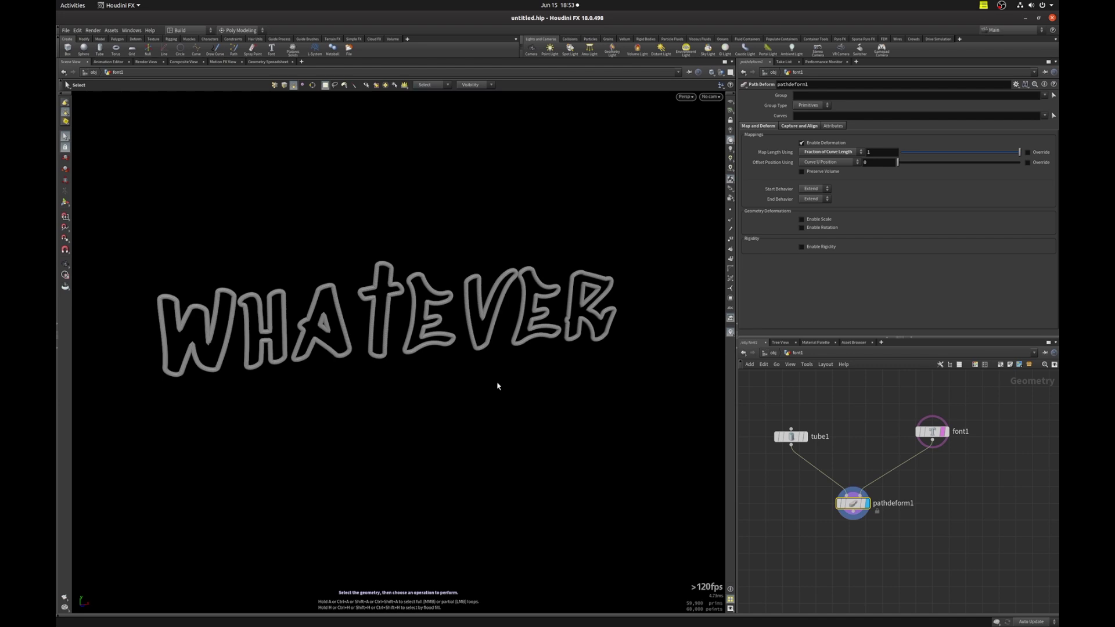
Set the Path Deform node's length fraction to 0.211 and its curve offset to 0.392, with Preserve Volume enabled
click(955, 152)
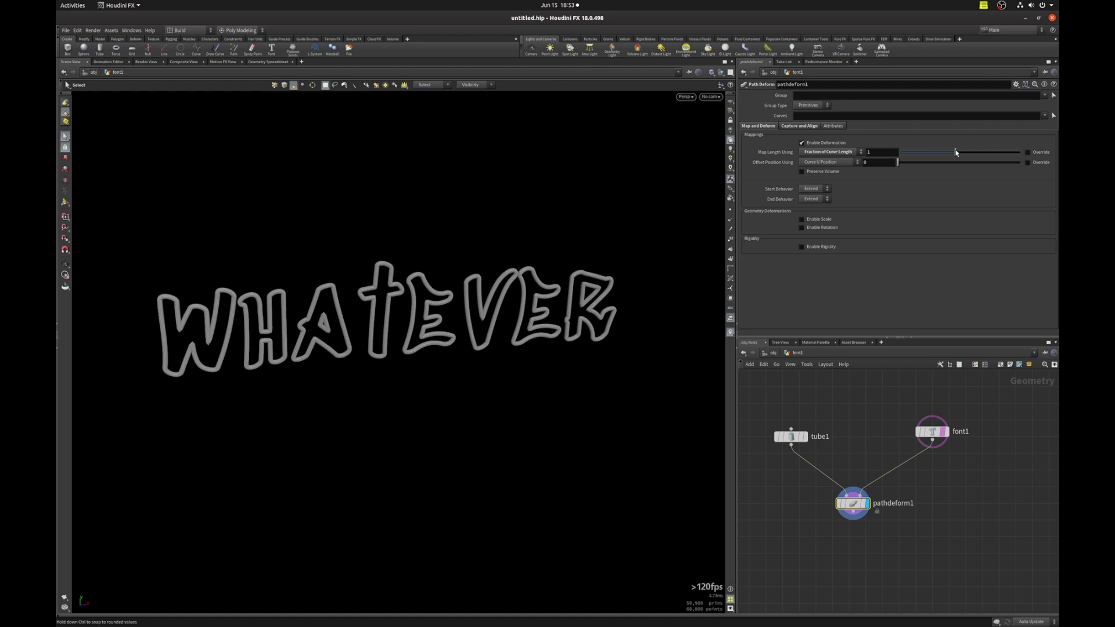
drag(956, 152, 926, 152)
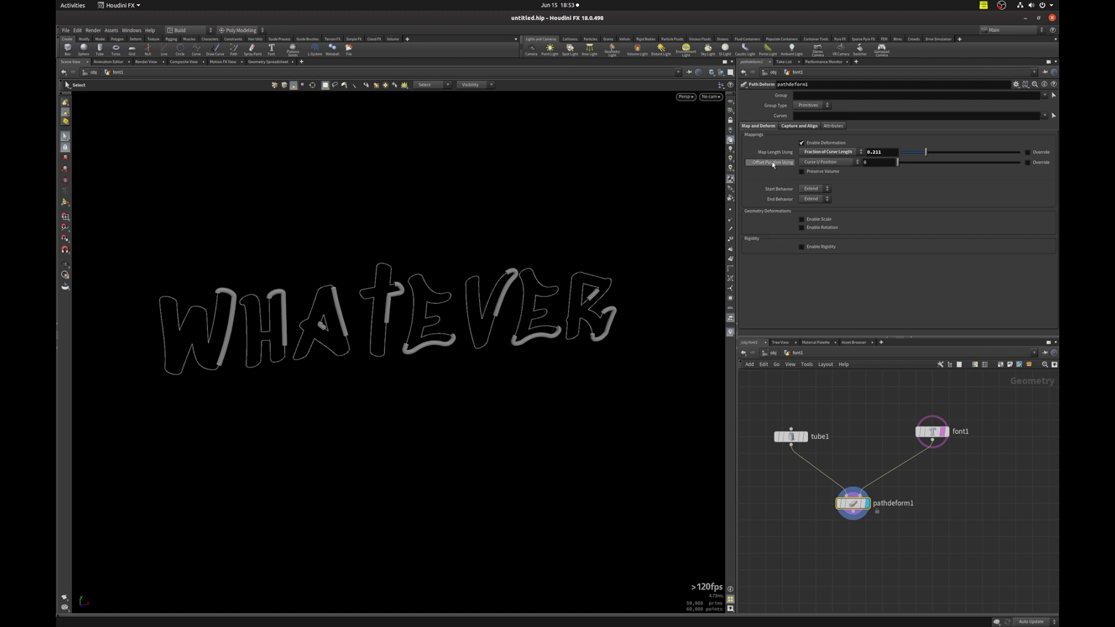
drag(898, 162, 946, 165)
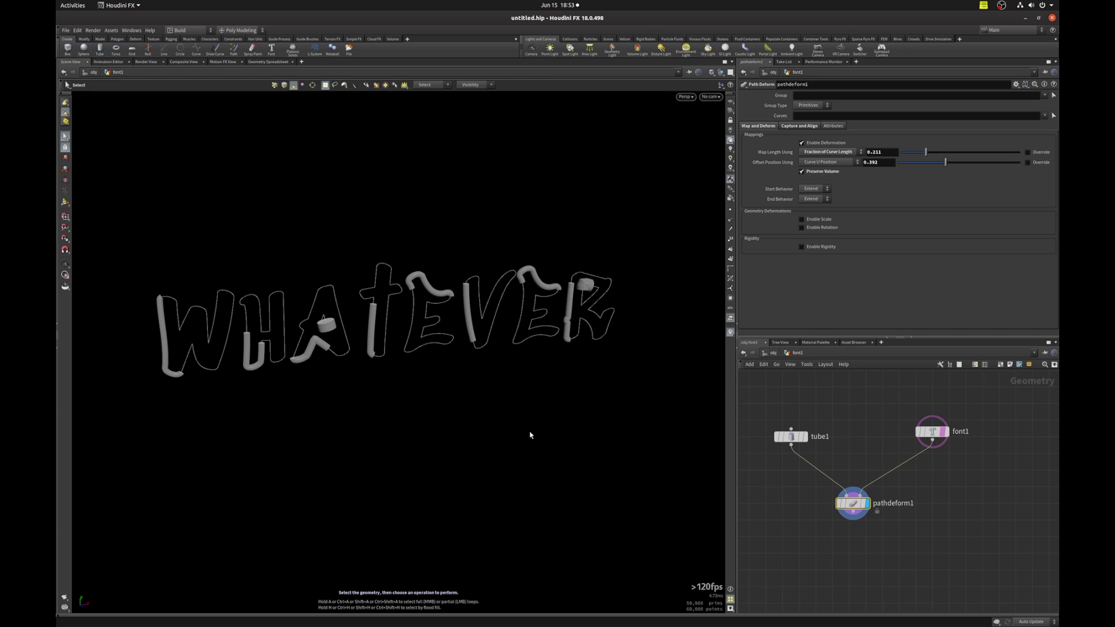
Show the Path Deform handles in the viewport and use them to stretch the tubes to about 0.988 of the curve length
key(Return)
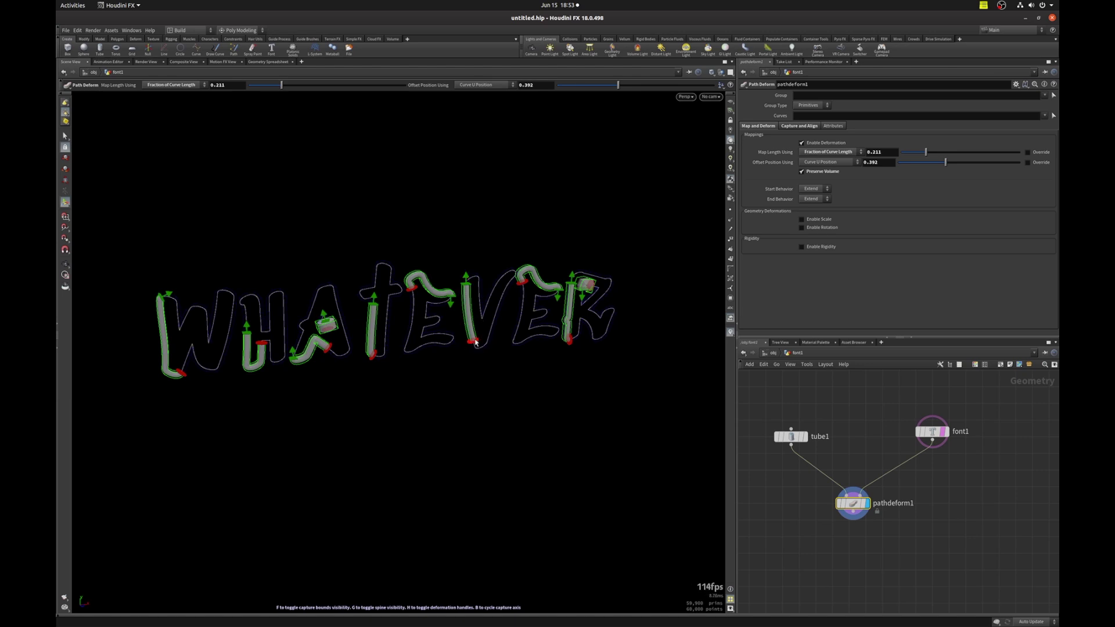
mouse_move(466, 281)
mouse_down()
mouse_move(469, 331)
mouse_move(486, 334)
mouse_move(521, 269)
mouse_move(476, 393)
mouse_move(498, 359)
mouse_move(445, 351)
mouse_up()
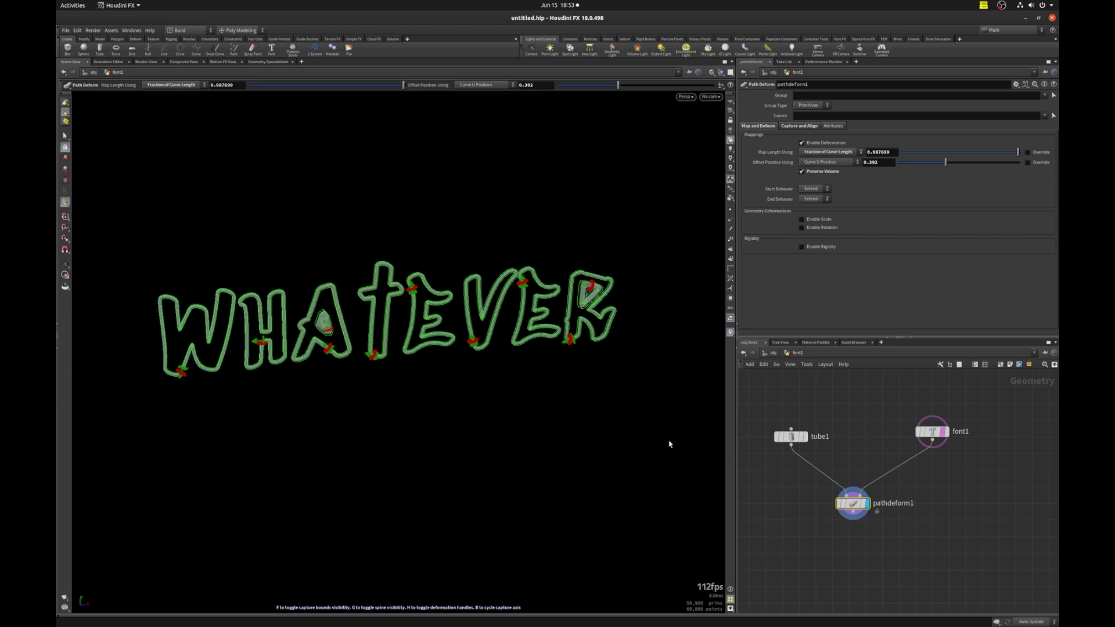
Disable Preserve Volume, then set the length fraction to 0.323 and the curve offset to 0.148
click(802, 175)
click(939, 153)
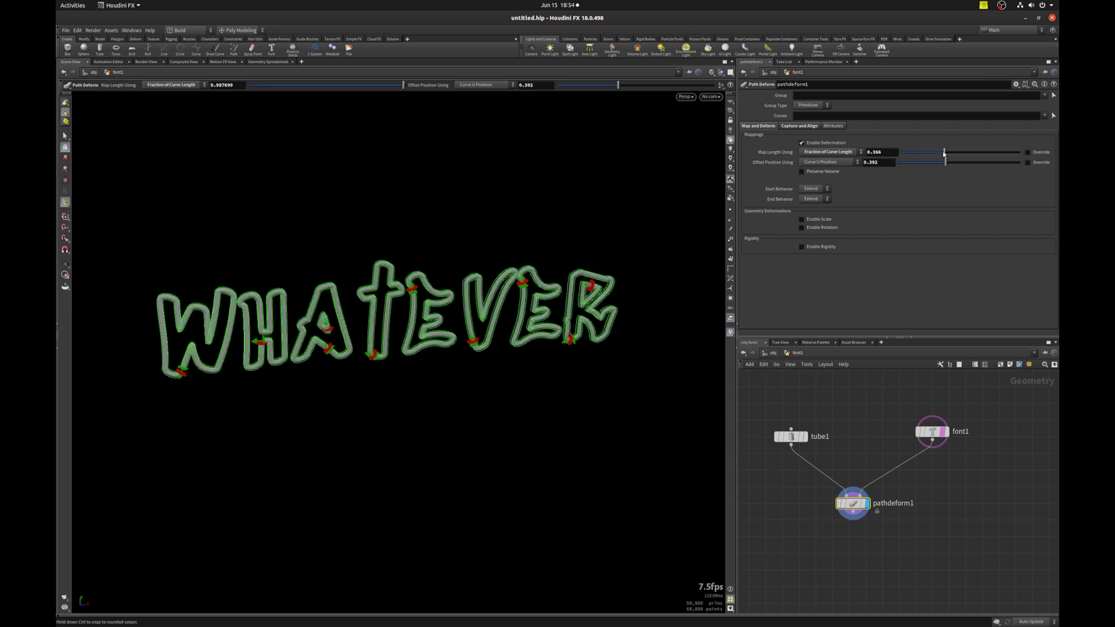
drag(926, 167, 915, 167)
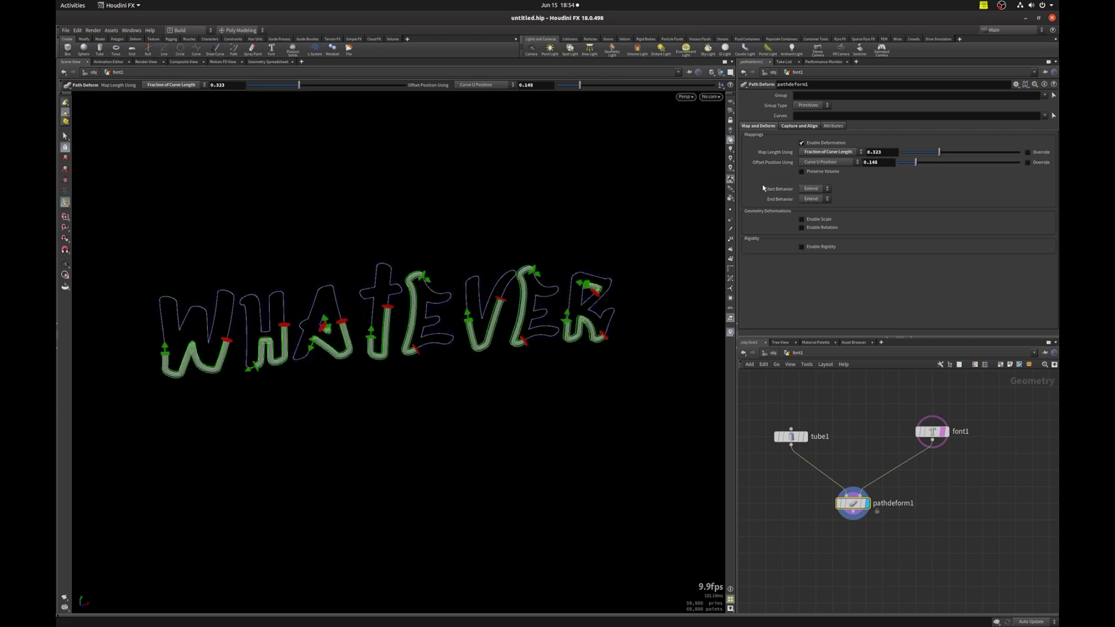
Set both the start and end behavior of the Path Deform node to Clamp
click(814, 189)
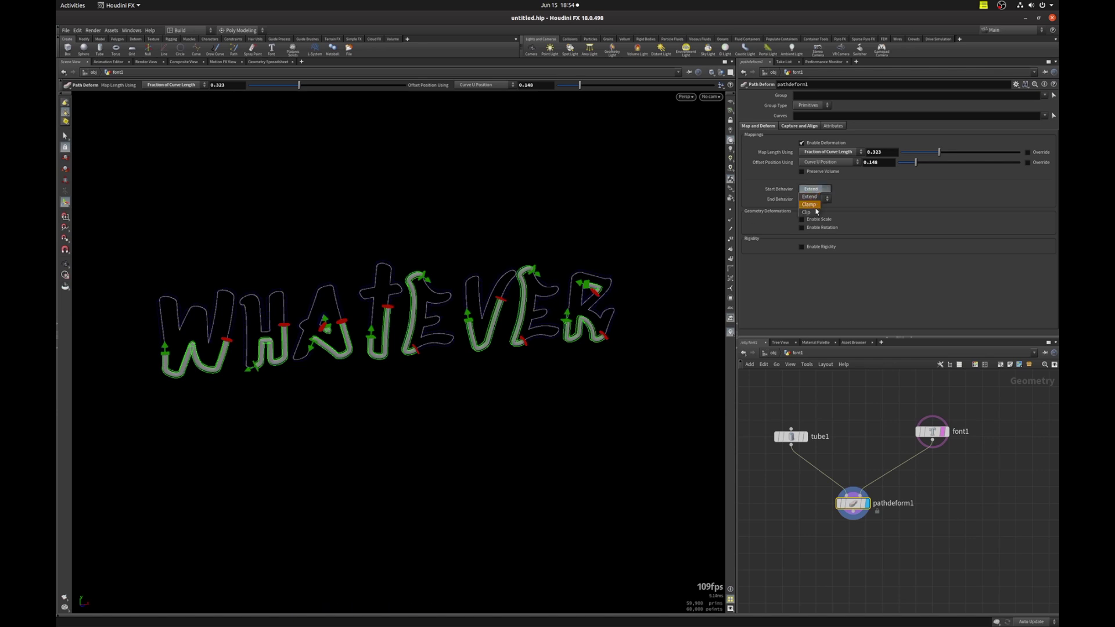
click(814, 207)
click(815, 200)
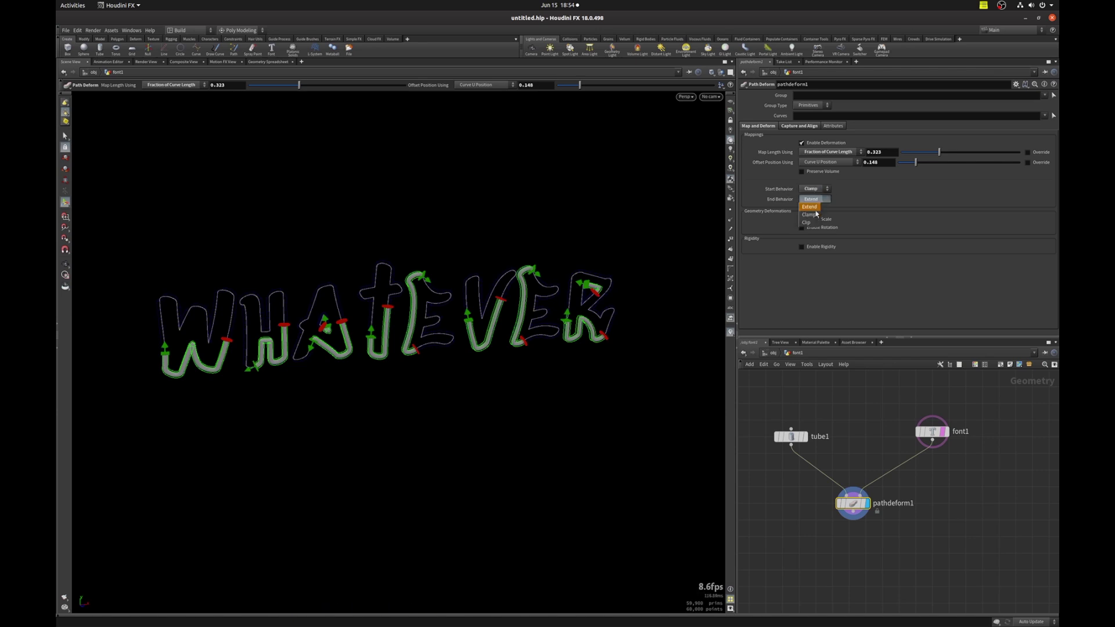
click(815, 214)
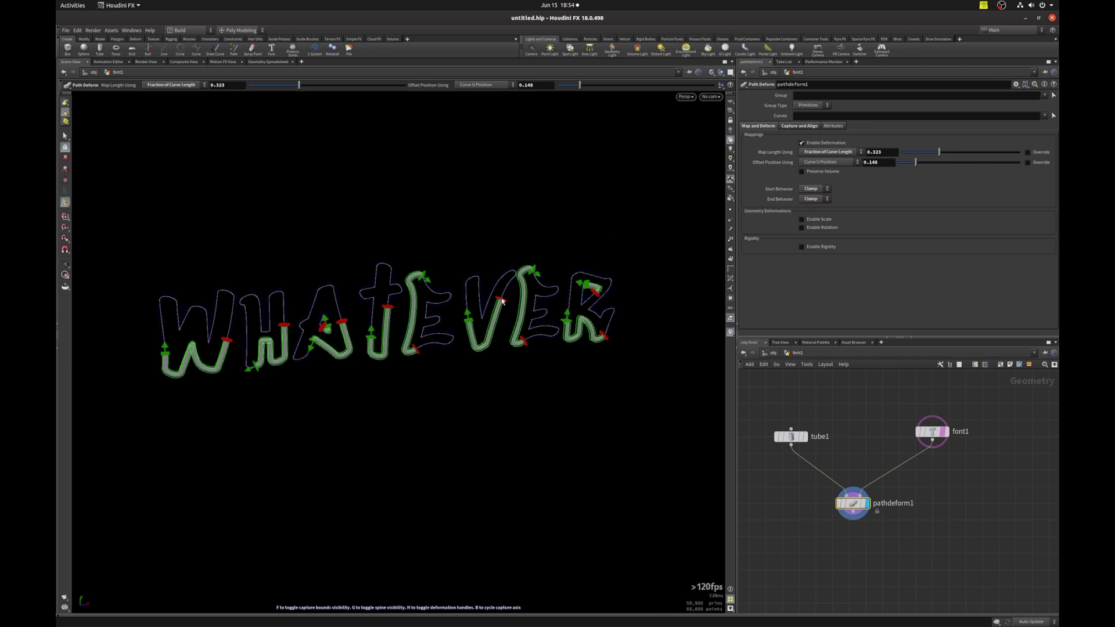
With the viewport handles, slide the tubes to an offset of about -0.126 and stretch them to about 1.145 of the curve length
drag(503, 301, 472, 292)
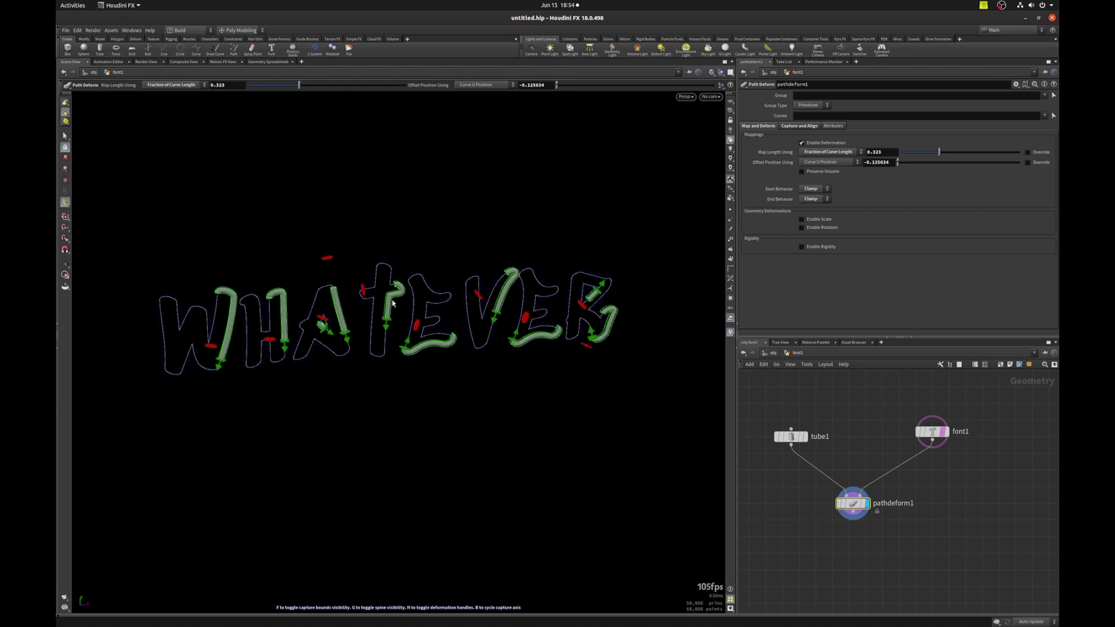
scroll(393, 302, up, 4)
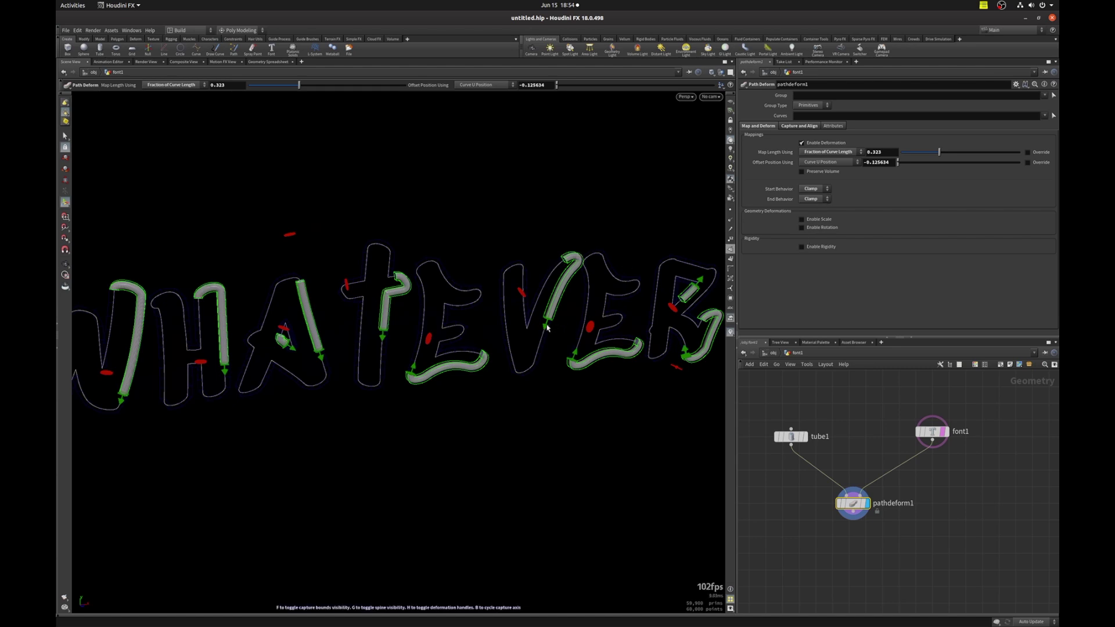
drag(547, 324, 605, 290)
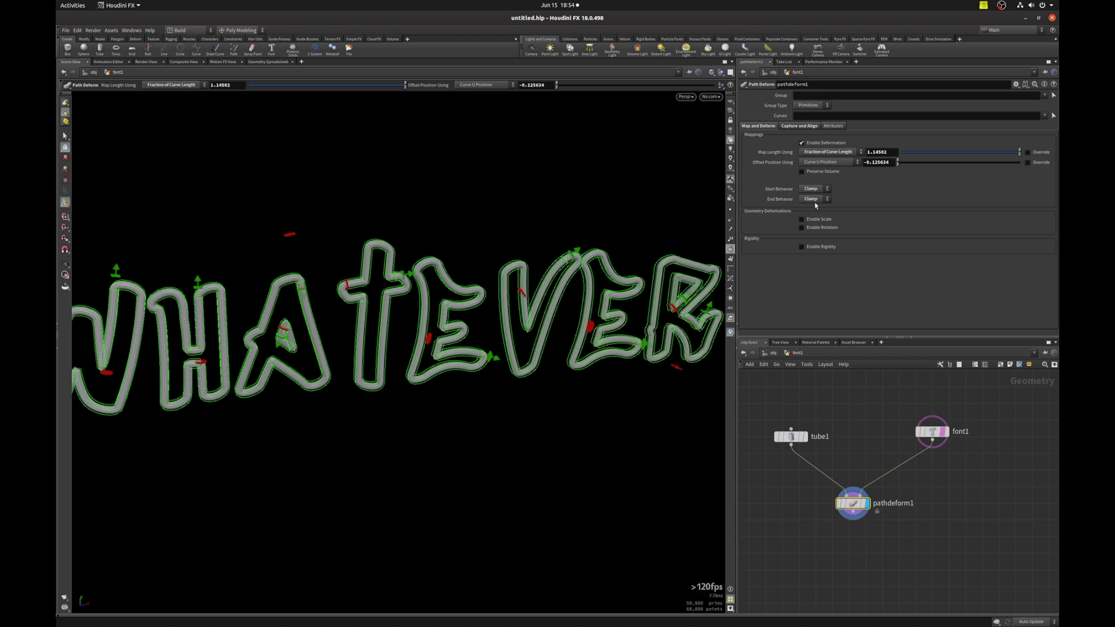
Set the curve offset to 0.167 and adjust the tube length with the end handle, keeping it past the full curve length
drag(897, 162, 919, 169)
mouse_move(668, 181)
mouse_down()
mouse_move(697, 161)
mouse_move(629, 200)
mouse_move(655, 187)
mouse_up()
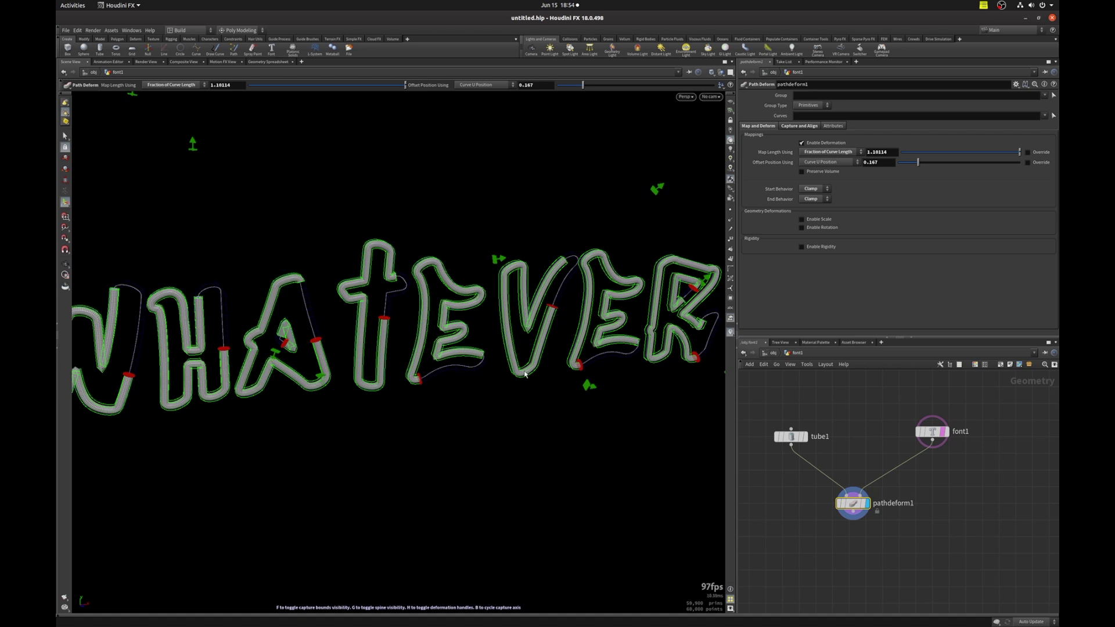
alt+right_drag(460, 357, 400, 330)
alt+middle_drag(401, 329, 372, 308)
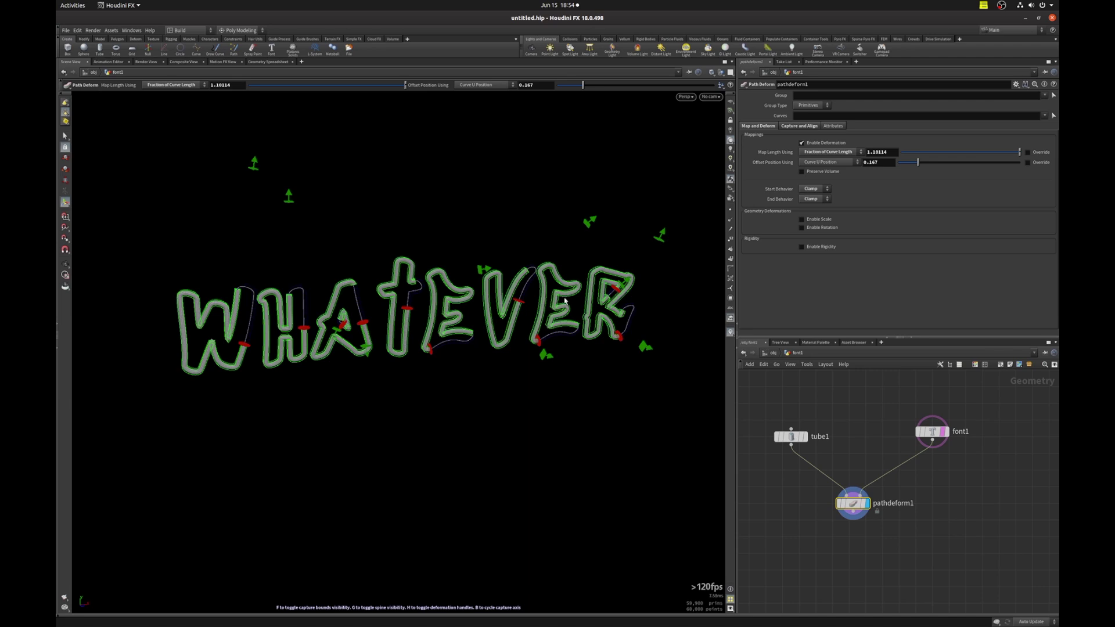
Set the start and end behavior back to Extend and reduce the length fraction to 0.442
click(811, 188)
click(810, 196)
click(811, 199)
click(809, 207)
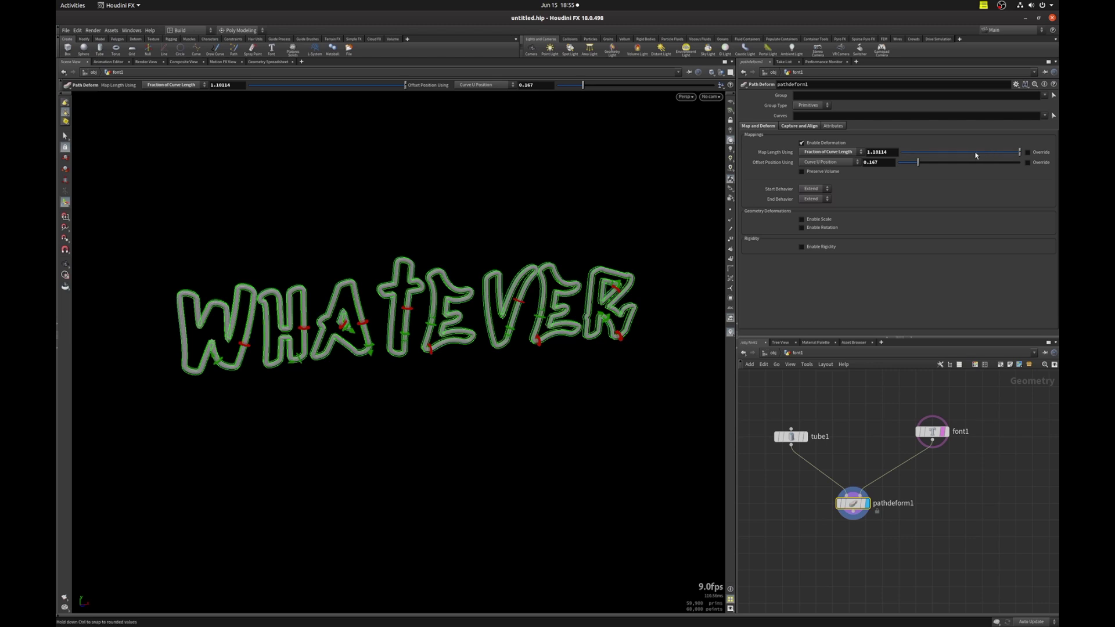
drag(1019, 153, 953, 154)
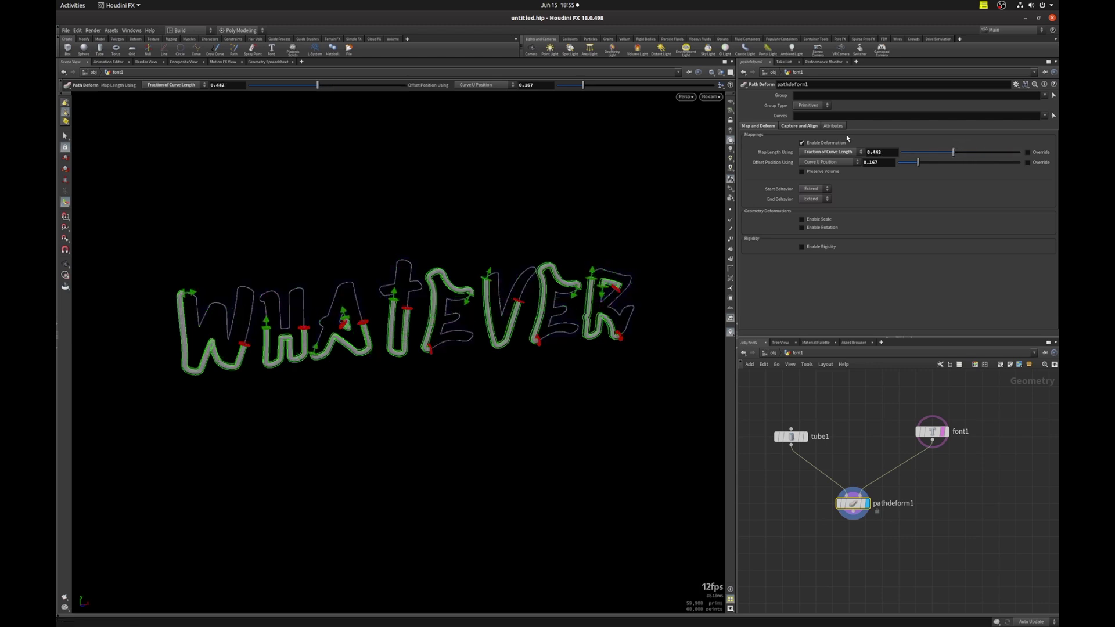
Set the Path Deform node's geometry capture start to 0.225 and capture end to 0.827, and check the uncaptured tube ends
click(803, 126)
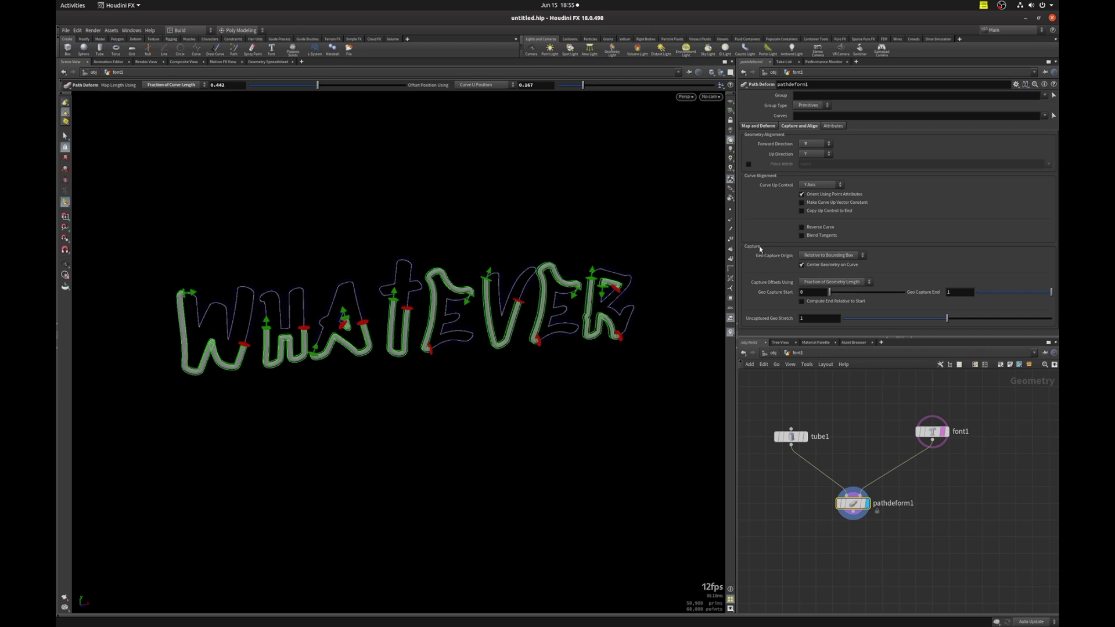
drag(830, 293, 846, 292)
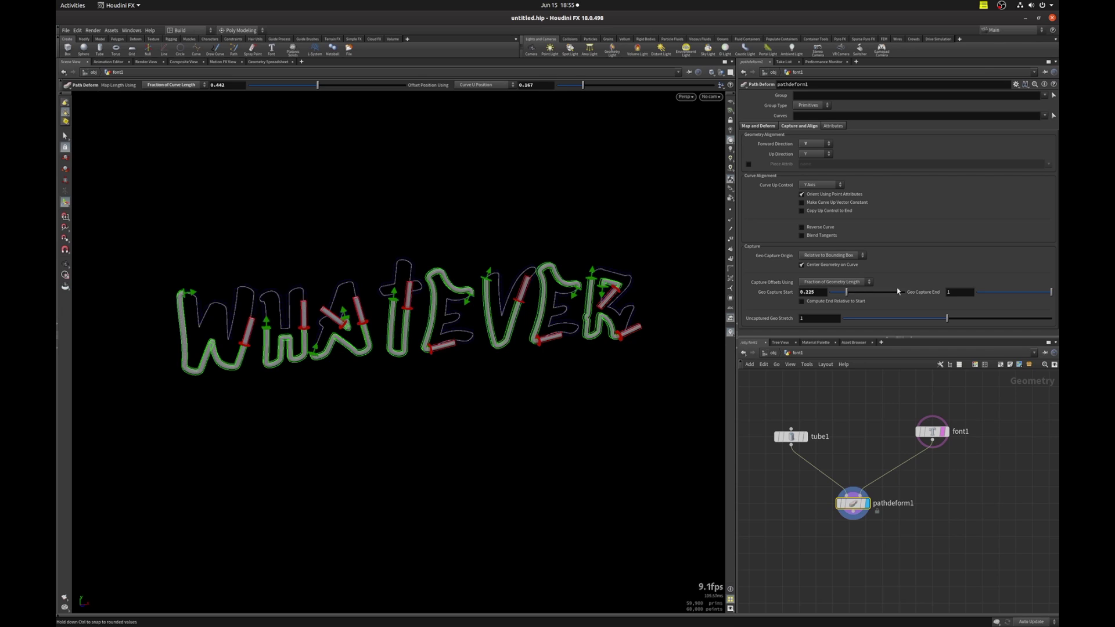
drag(1051, 293, 1038, 295)
key(Escape)
right_drag(316, 394, 385, 369)
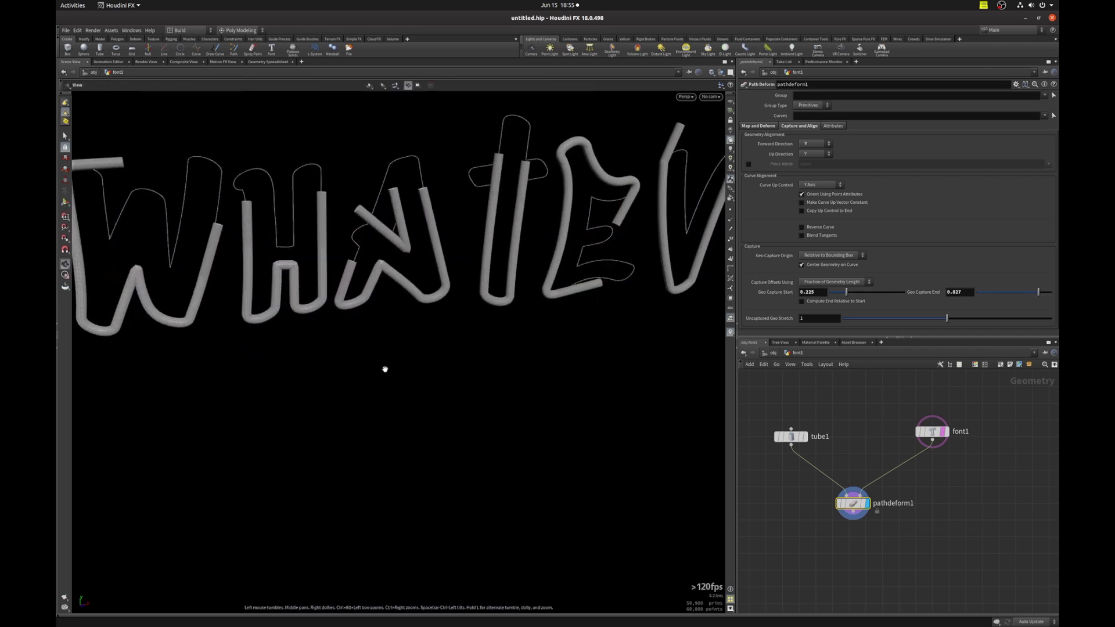
middle_drag(384, 369, 473, 421)
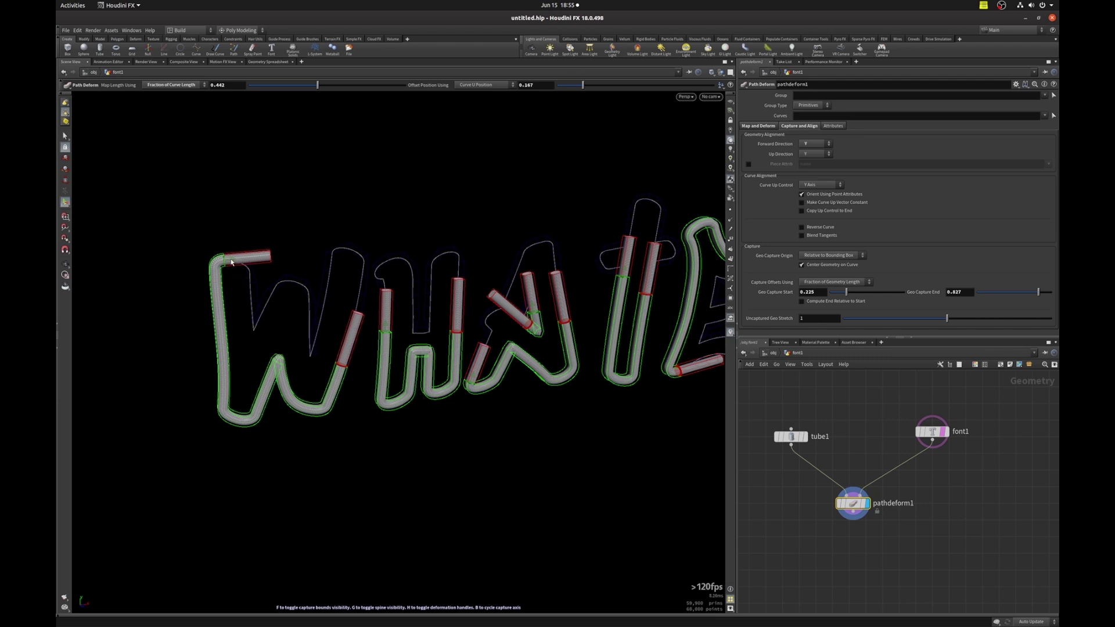
Shorten the tubes with the end handle to about 0.418 of the curve length and set the curve offset to 0.936
drag(232, 262, 147, 241)
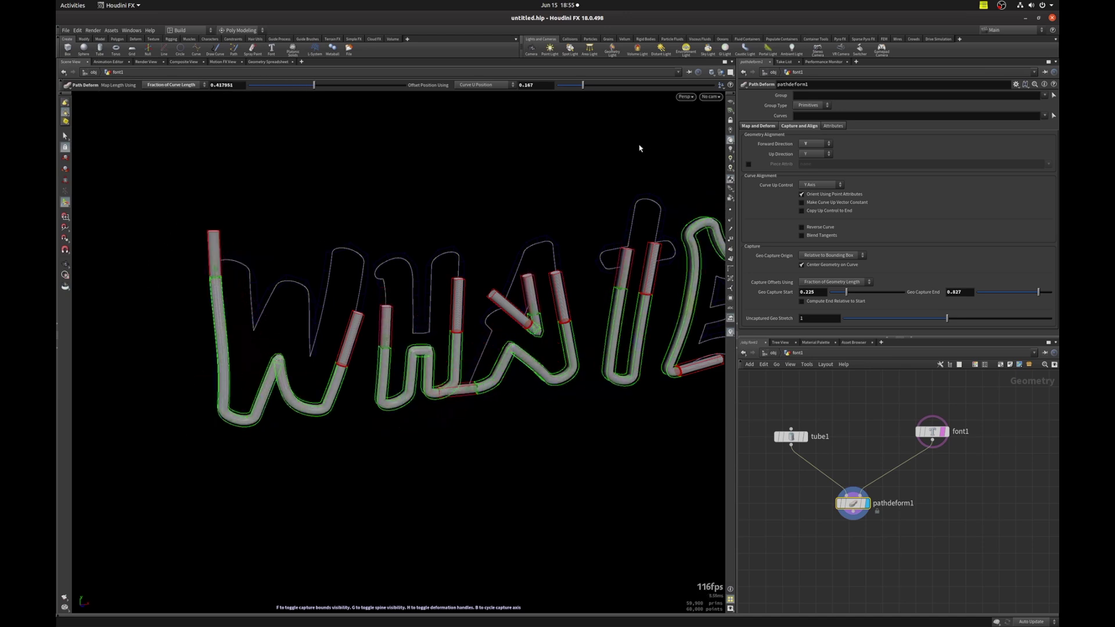
click(760, 126)
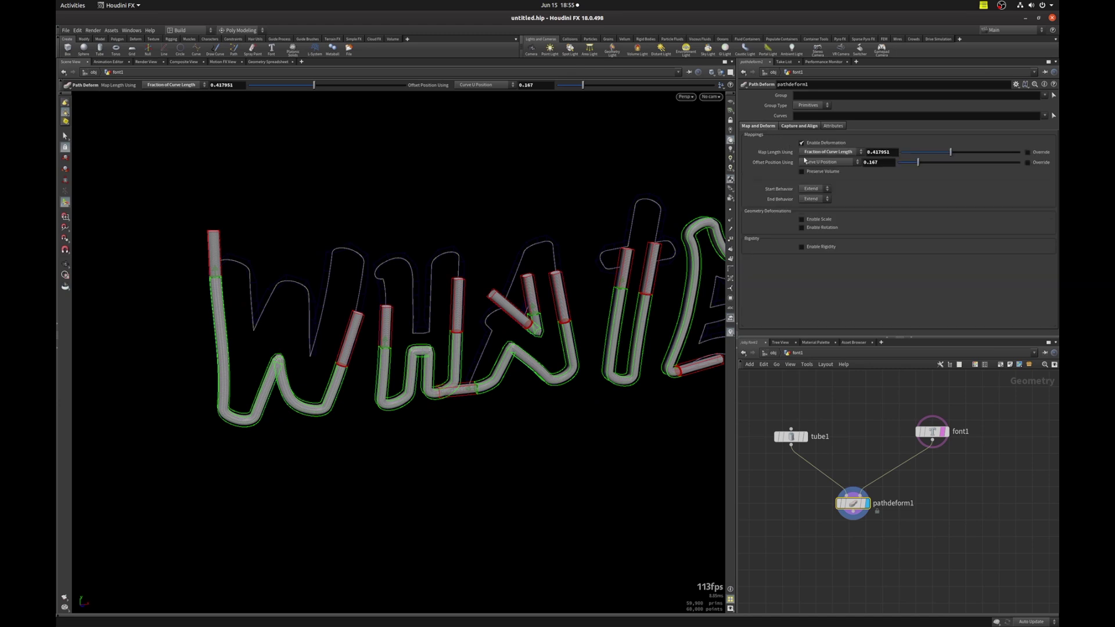
drag(917, 163, 1011, 133)
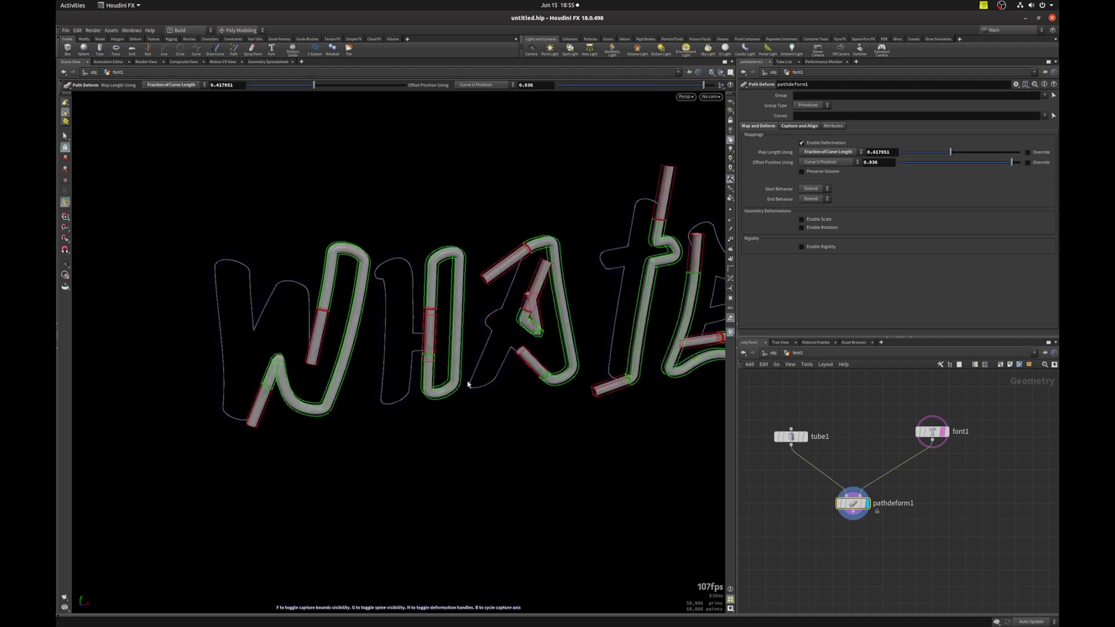
Enable scaling on the Path Deform node and adjust the base scale factor to about 0.92, finishing with the viewport scale handle
key(Escape)
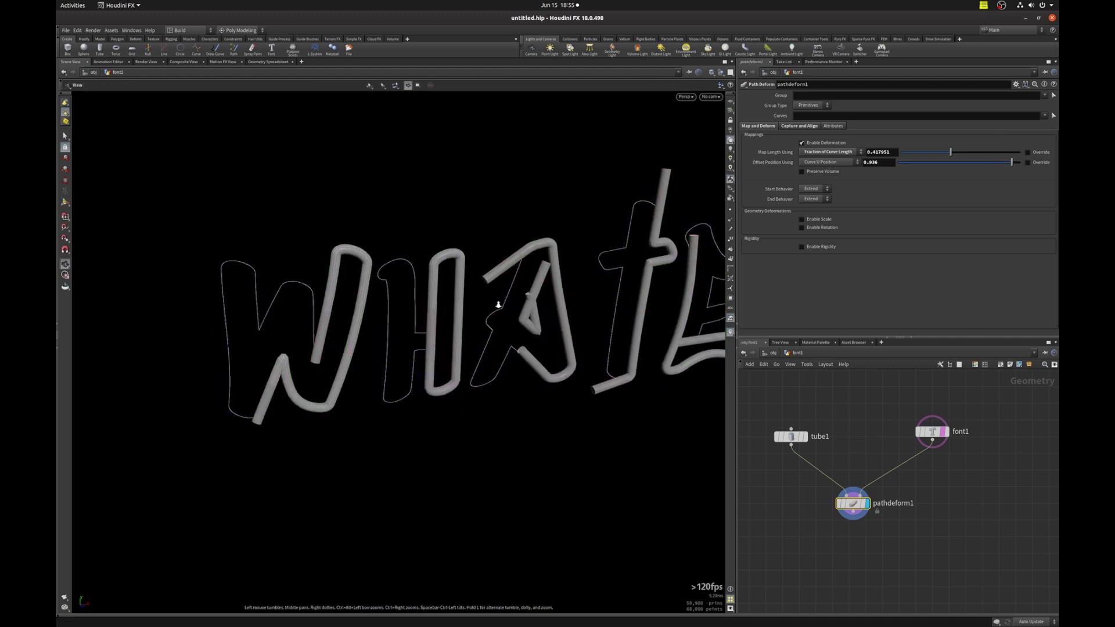
scroll(497, 304, down, 3)
middle_drag(497, 304, 354, 308)
right_drag(355, 308, 331, 300)
middle_drag(331, 300, 308, 299)
key(Return)
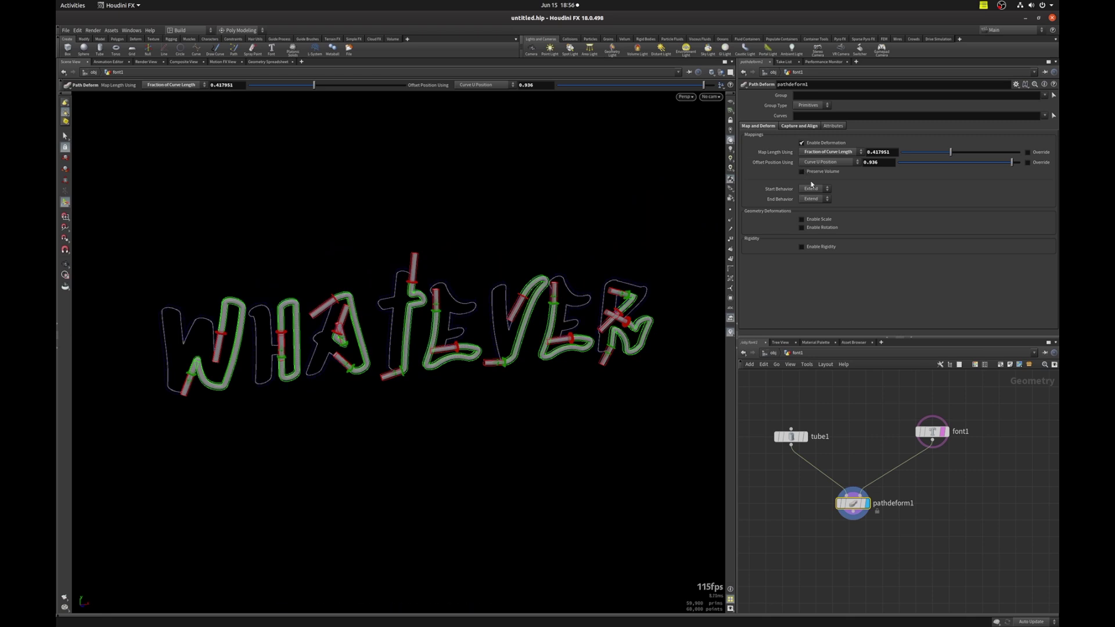
click(801, 220)
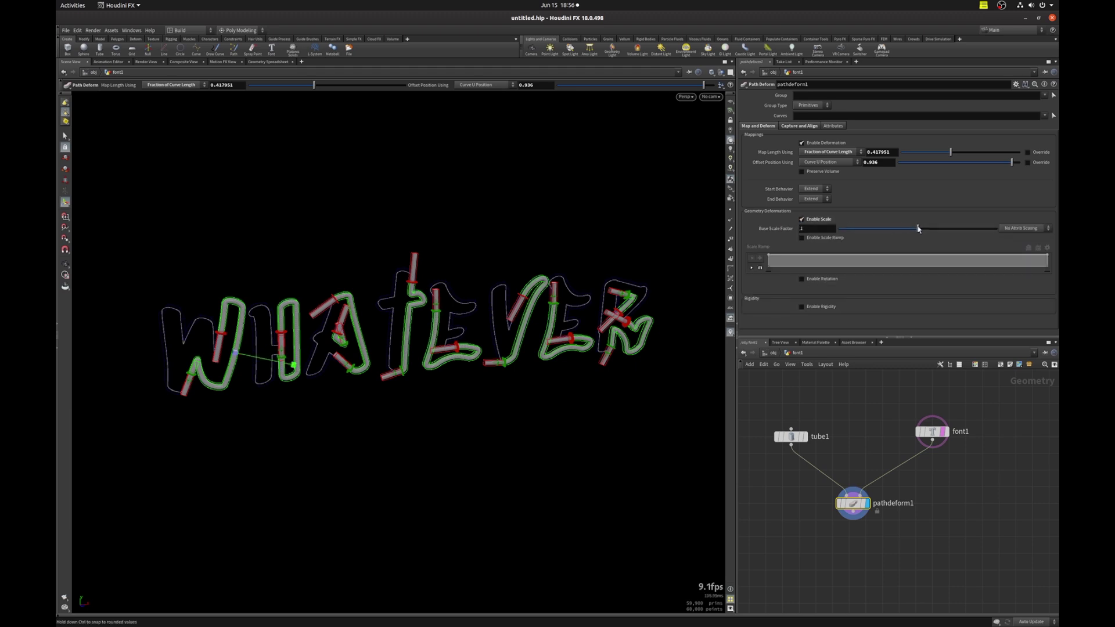
drag(921, 227, 962, 224)
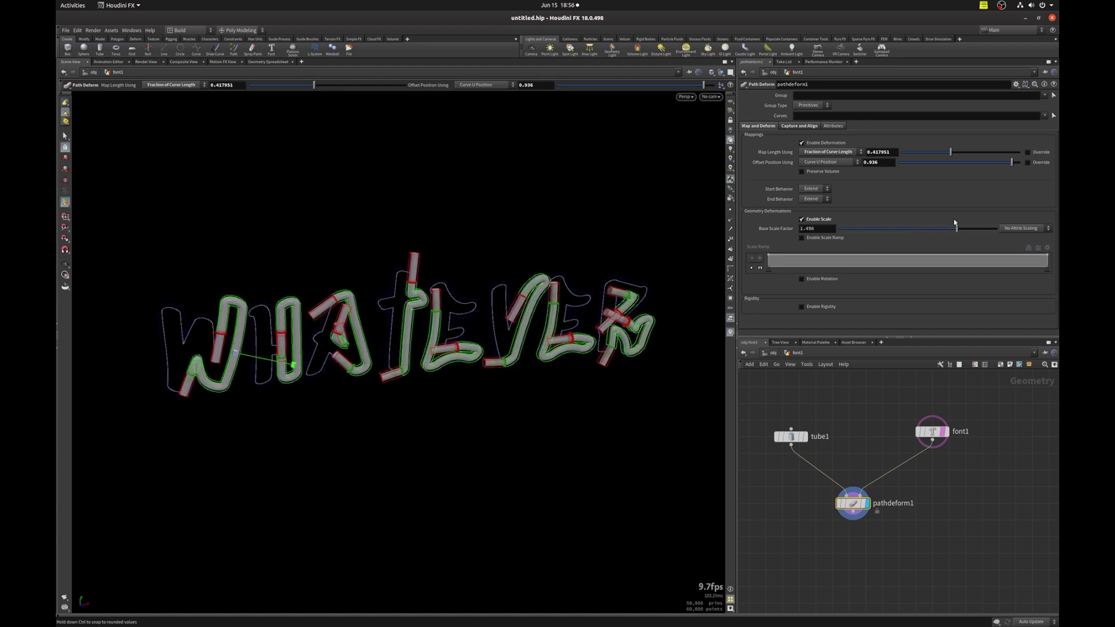
drag(961, 227, 943, 225)
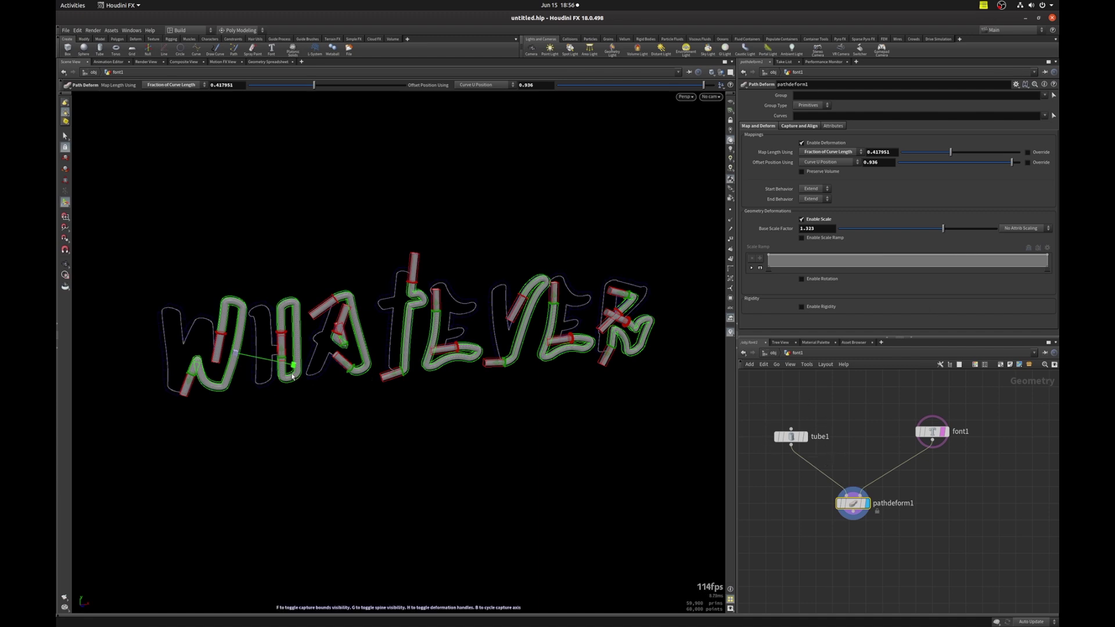
drag(293, 367, 271, 364)
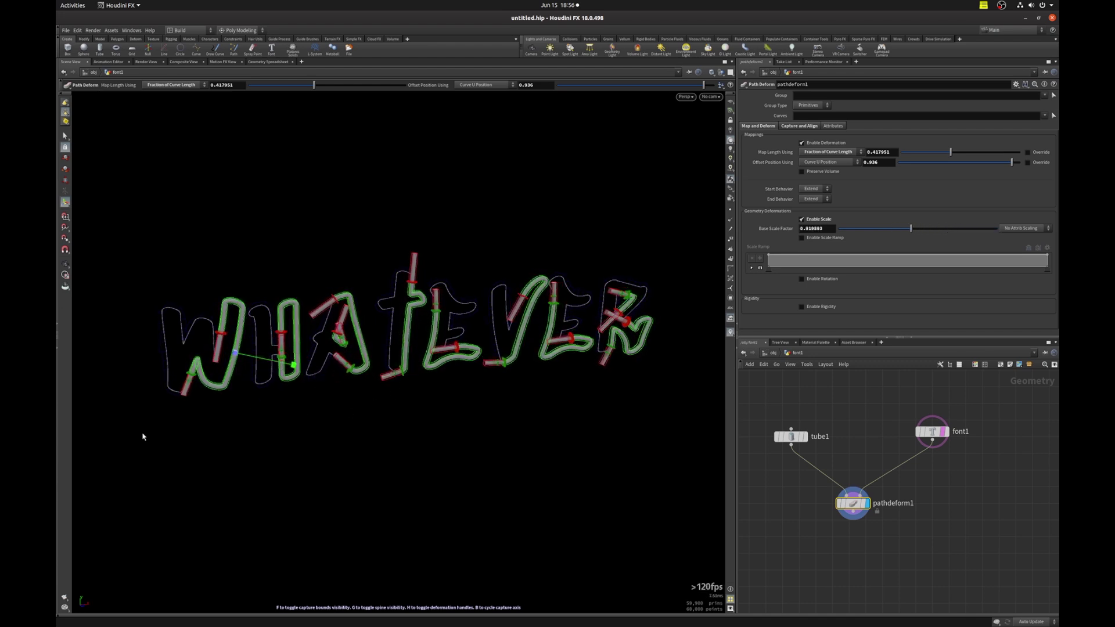
Enable the scale ramp on the Path Deform node and apply the Steps preset to it
key(Escape)
drag(315, 448, 417, 460)
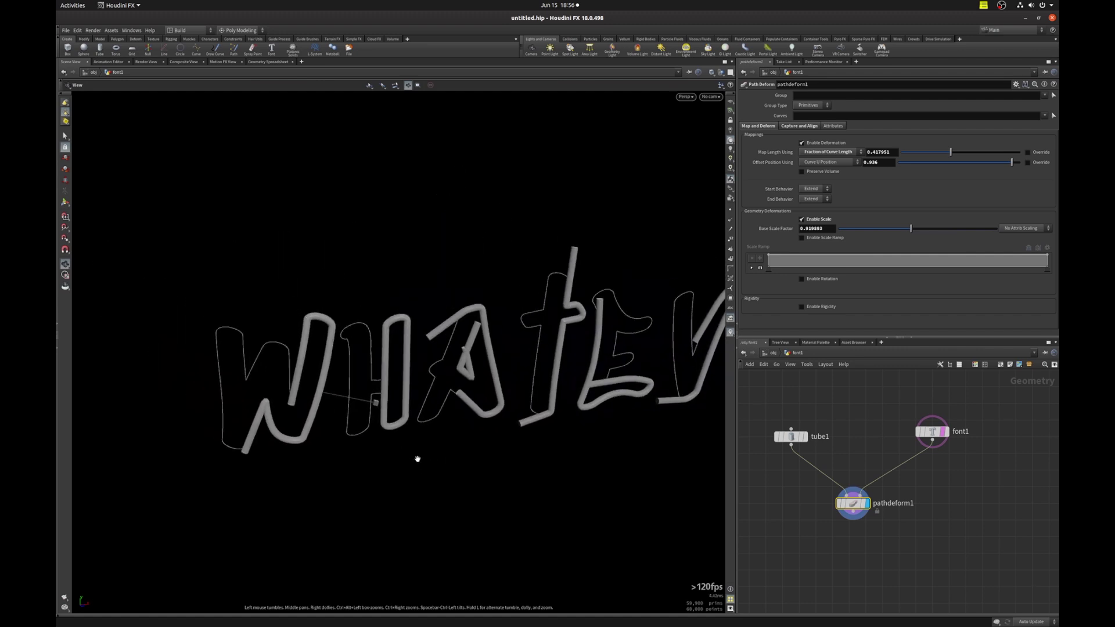
key(Return)
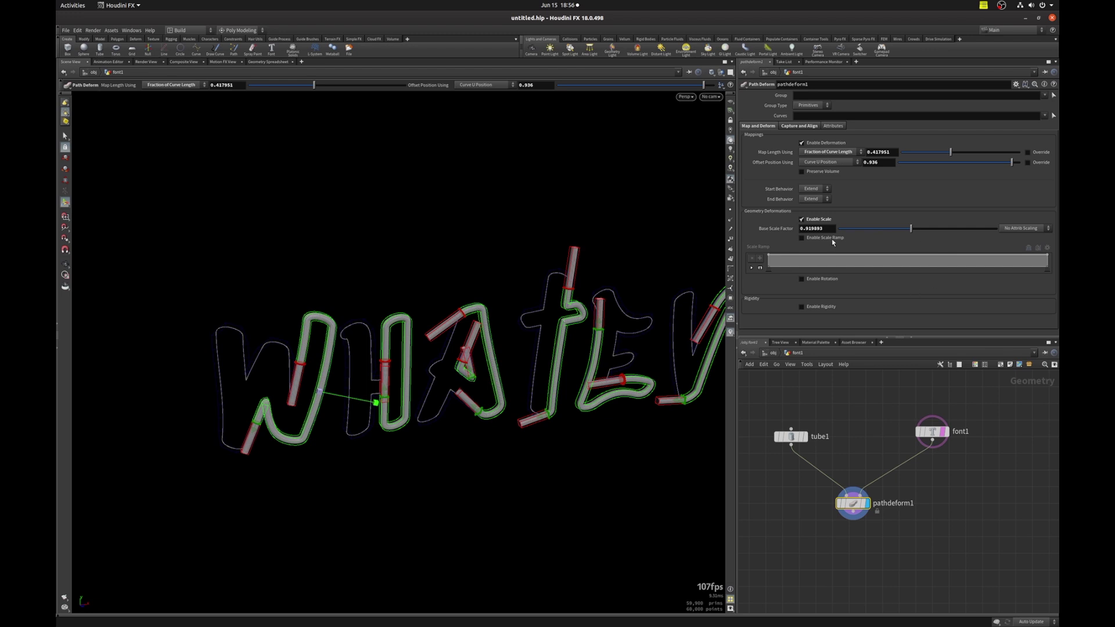
click(801, 238)
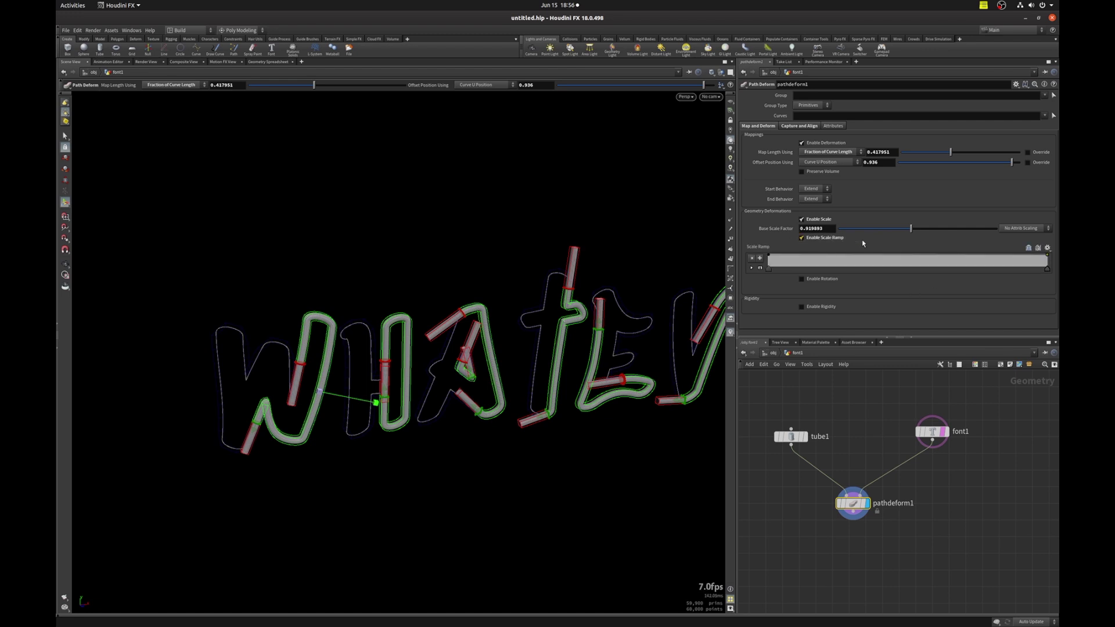
click(1047, 247)
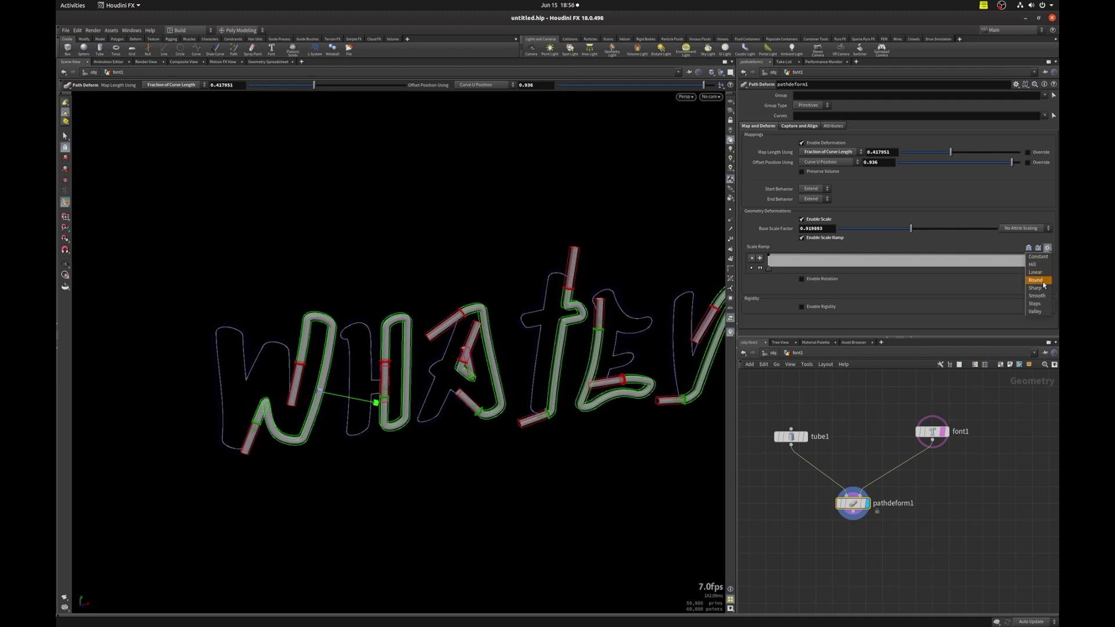
click(1037, 312)
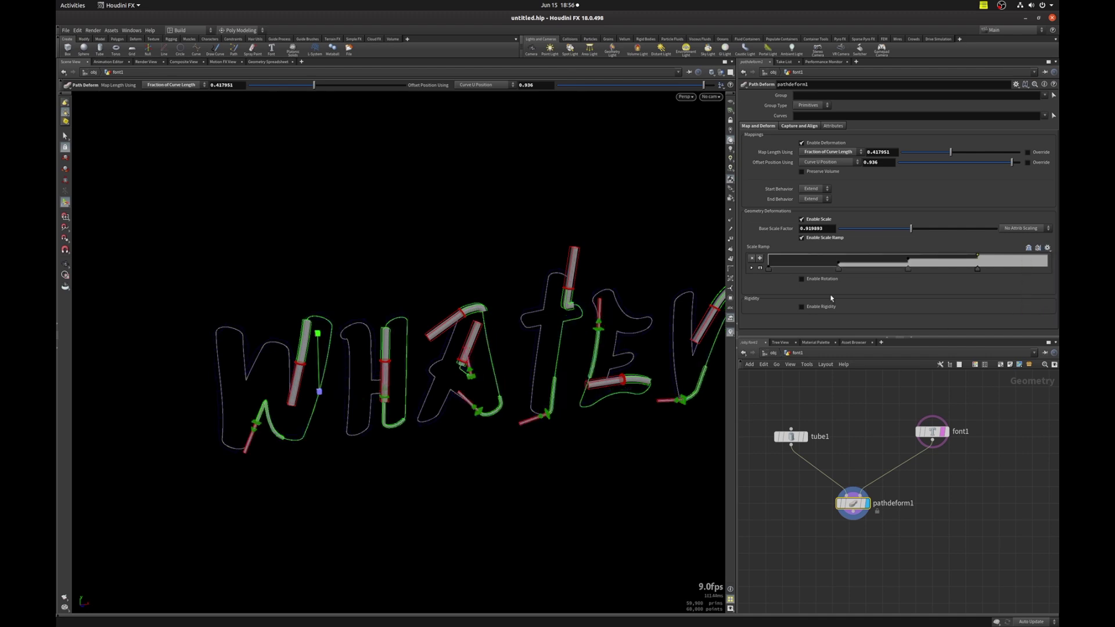
Switch the viewport background from the dark to the grey color scheme in the display options
click(769, 267)
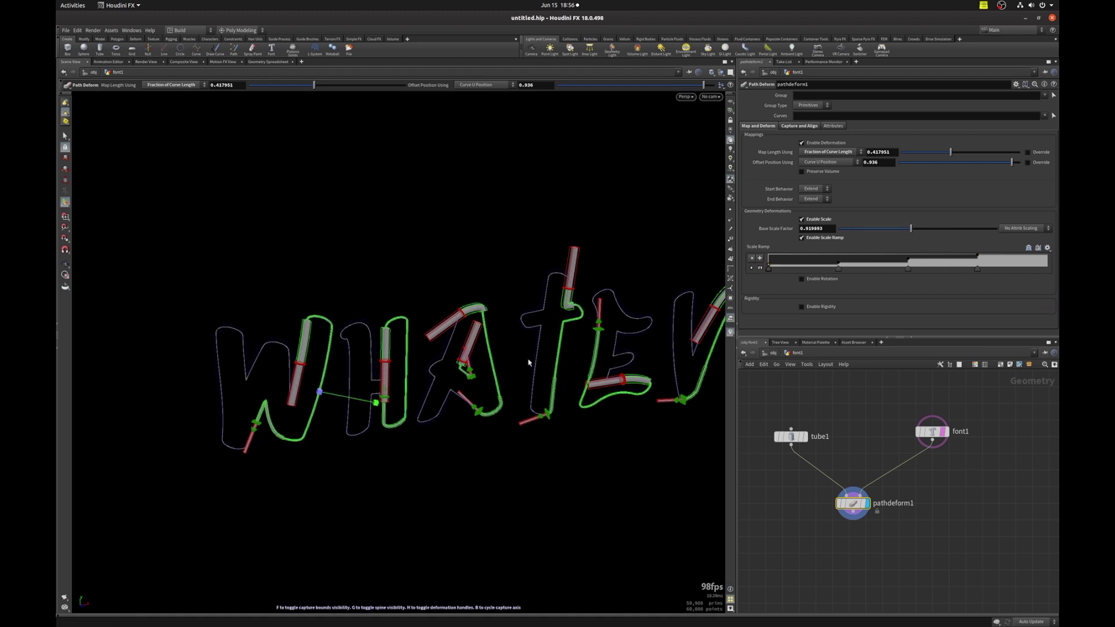
key(space)
middle_drag(599, 385, 523, 360)
key(Return)
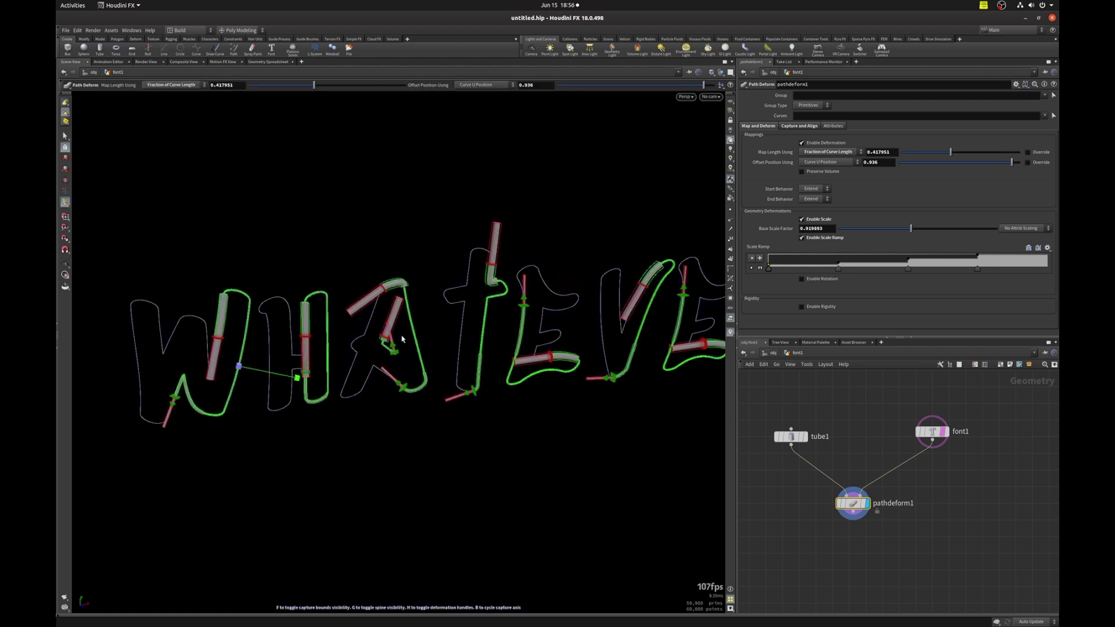
key(d)
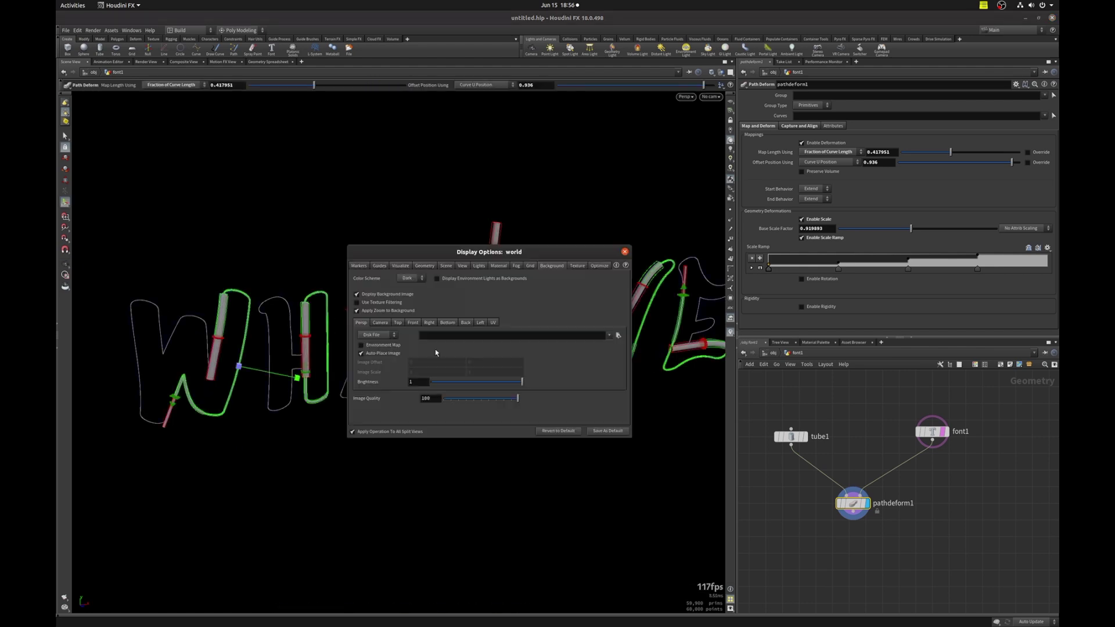
click(409, 278)
click(408, 302)
key(Escape)
scroll(450, 277, up, 6)
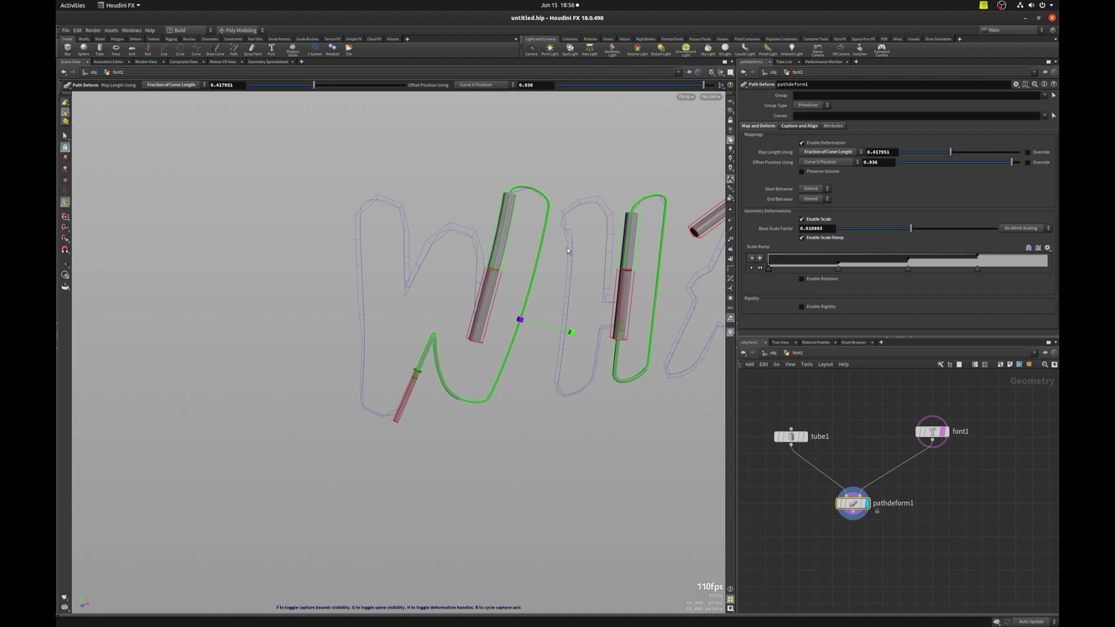
Slide the tubes along the letter outlines with the offset handle to a Curve U position of about 0.052
alt+middle_drag(607, 271, 450, 307)
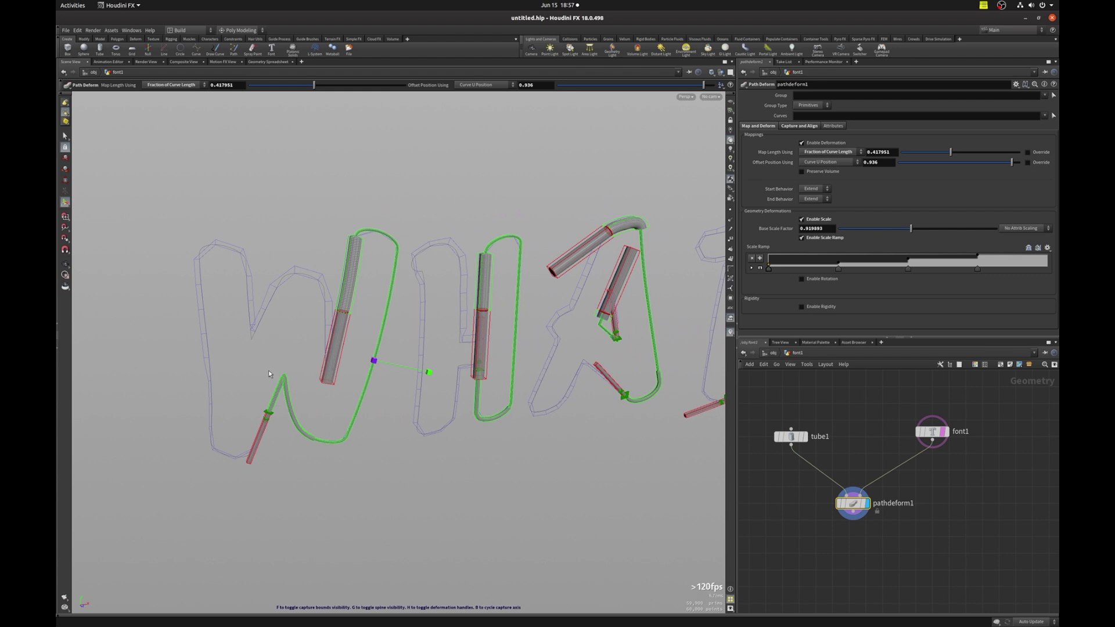
drag(344, 316, 250, 338)
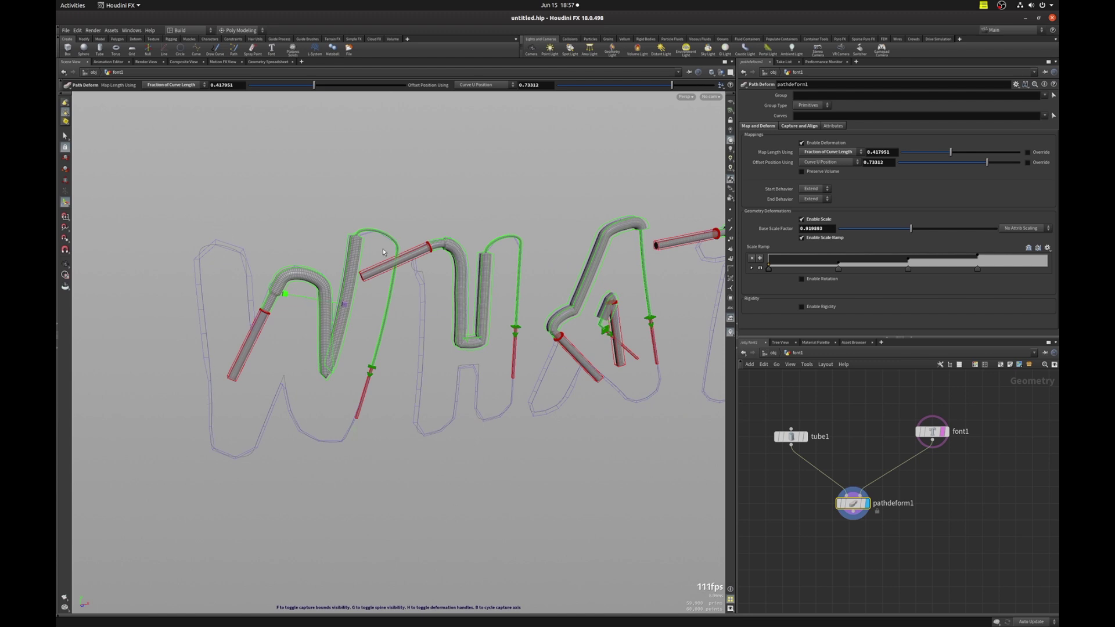
drag(265, 314, 210, 373)
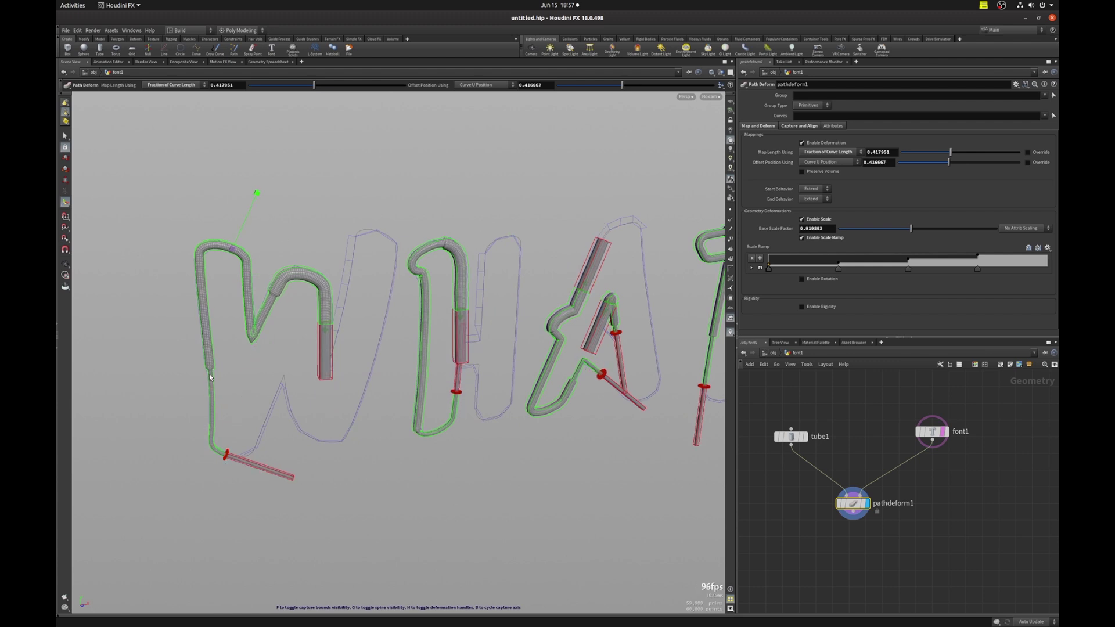
mouse_move(226, 457)
mouse_down()
mouse_move(199, 385)
mouse_move(198, 264)
mouse_move(217, 455)
mouse_move(283, 373)
mouse_move(293, 406)
mouse_move(325, 406)
mouse_move(383, 335)
mouse_up()
drag(394, 282, 495, 303)
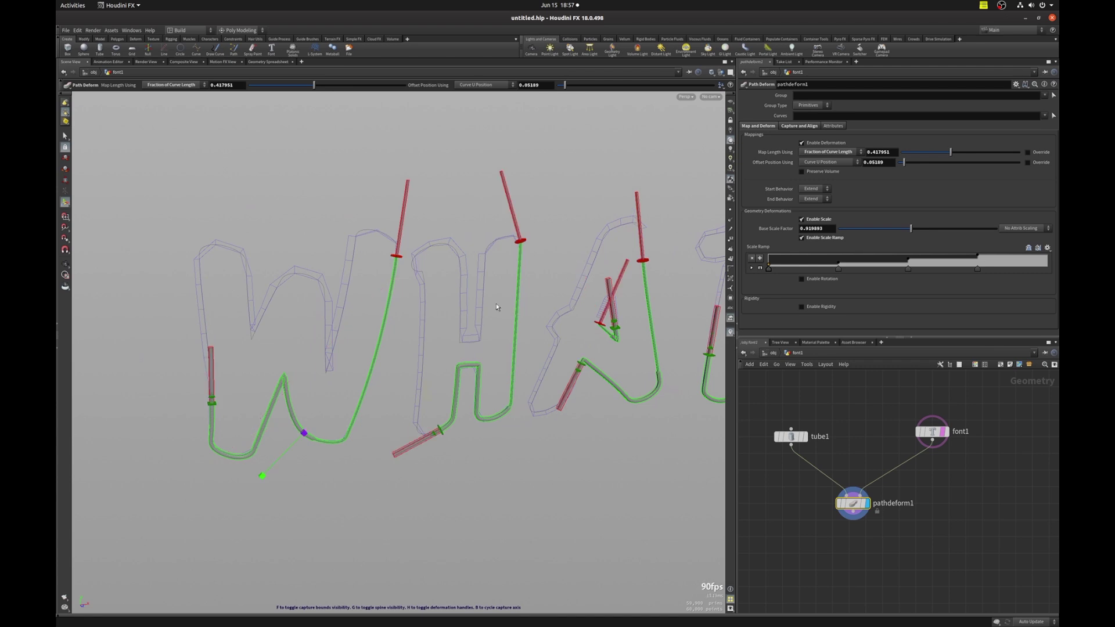
middle_drag(636, 448, 472, 480)
right_drag(472, 481, 448, 443)
middle_drag(448, 443, 418, 378)
scroll(418, 378, down, 5)
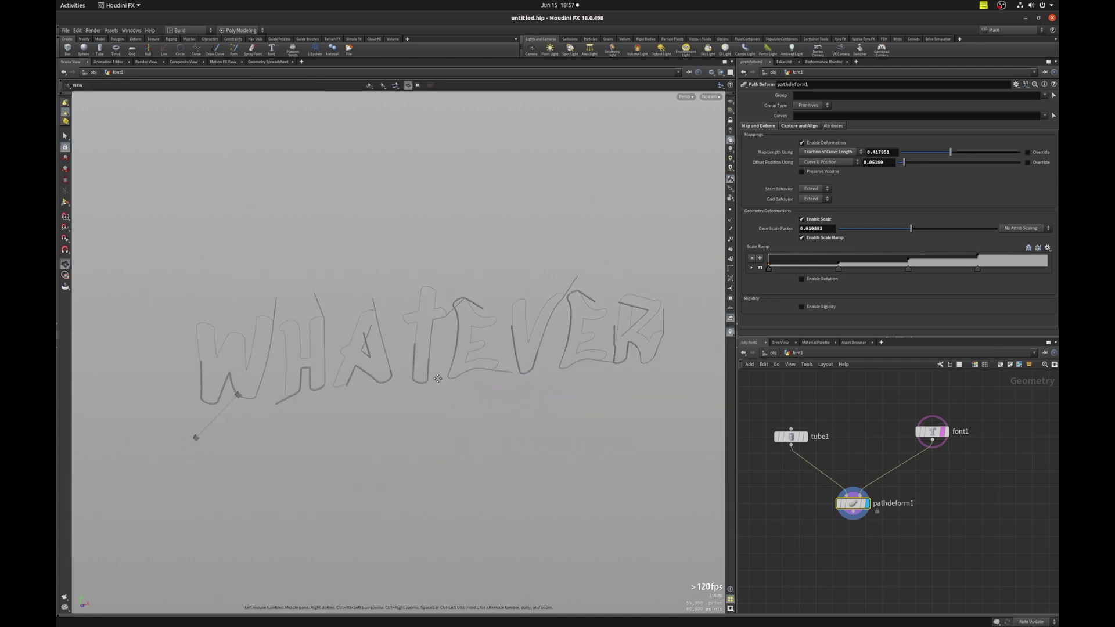
key(Return)
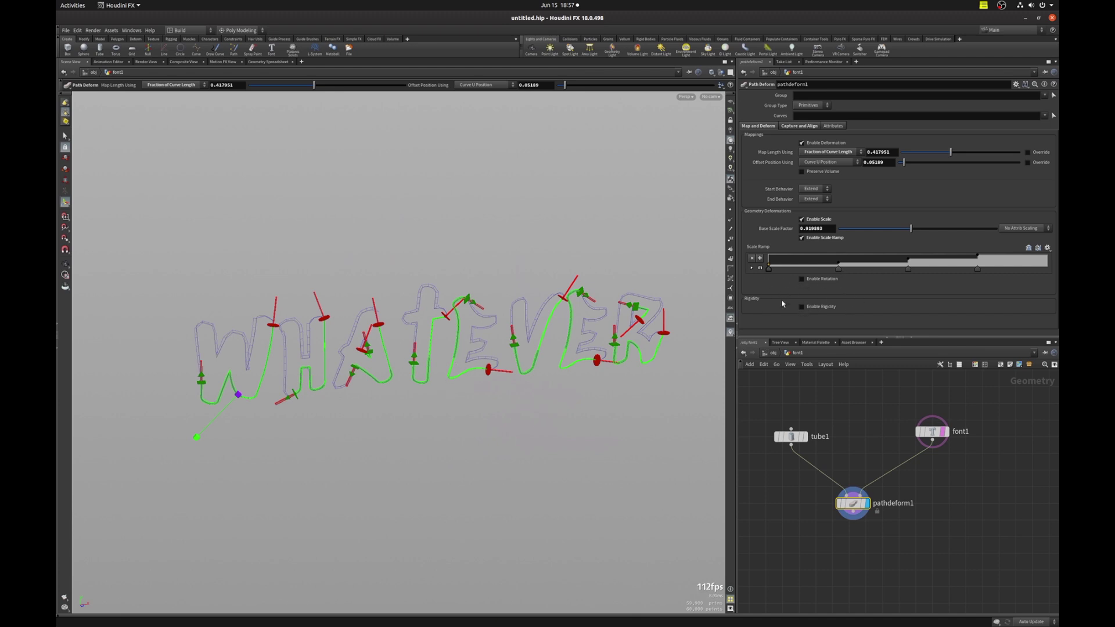
Try rigidity on the Path Deform node, viewing the tubes without handles, and turn it back off
click(805, 308)
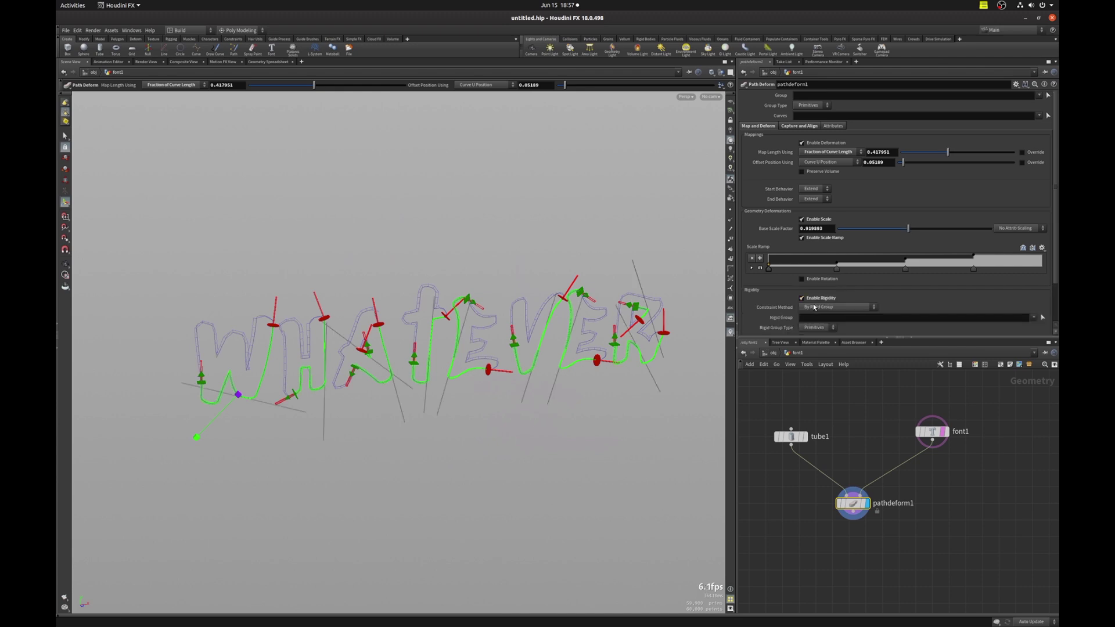
key(s)
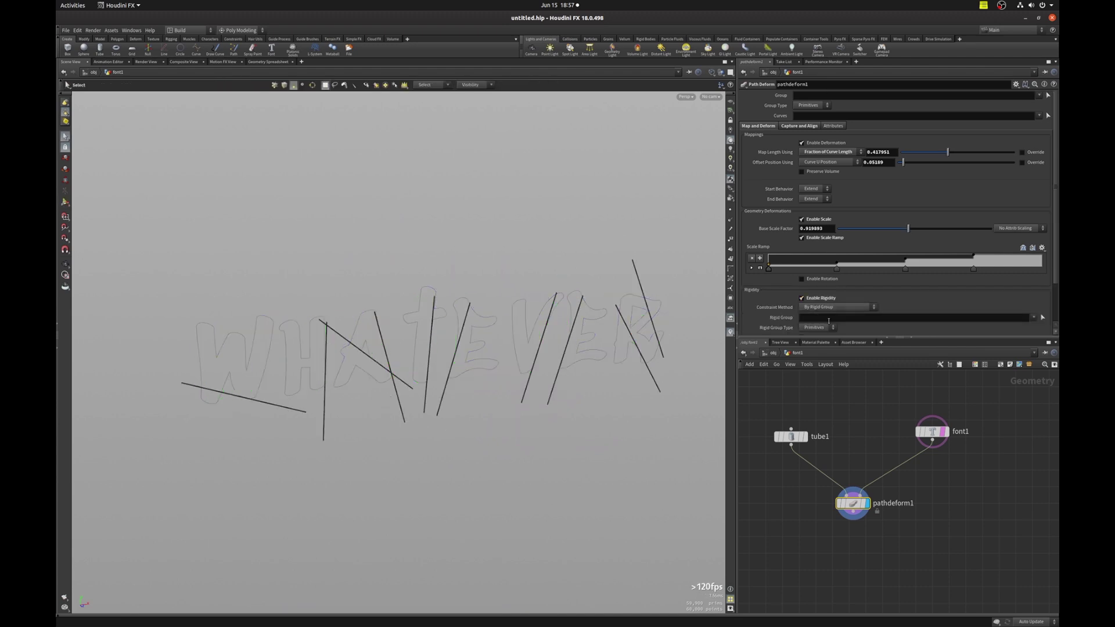
click(802, 299)
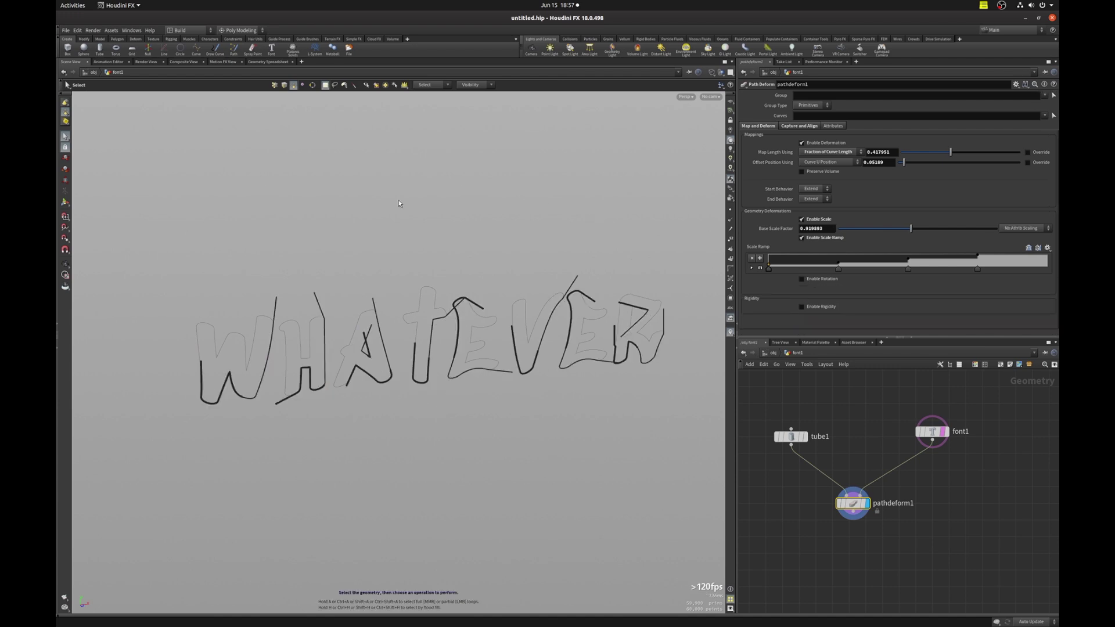
Try reversing the curve in the Path Deform node's curve alignment settings and turn the option back off
click(796, 126)
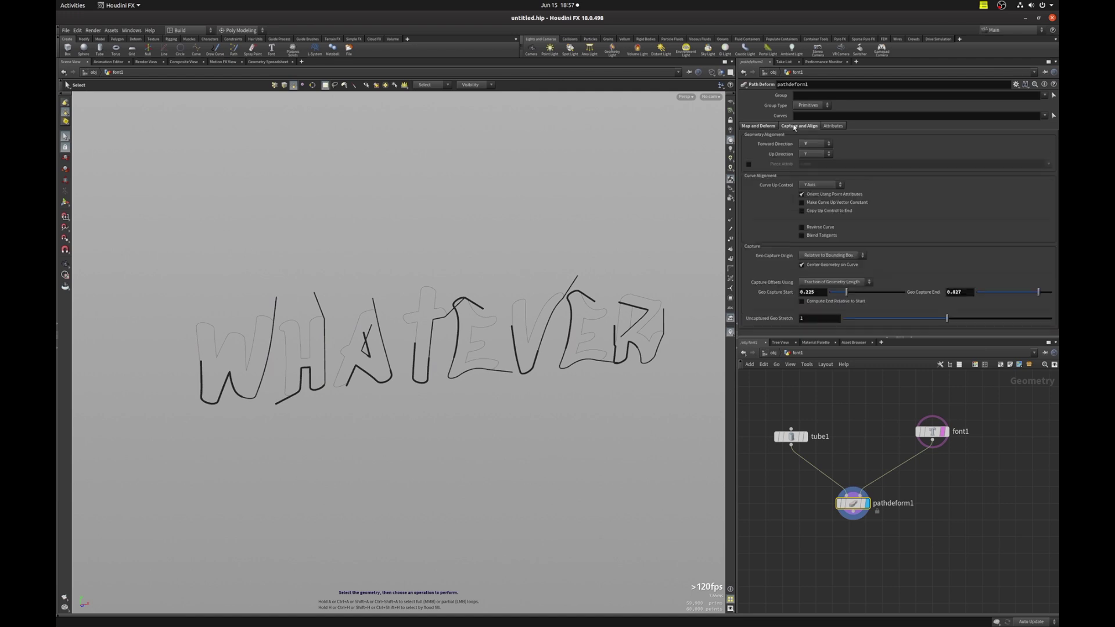
middle_drag(768, 518, 800, 490)
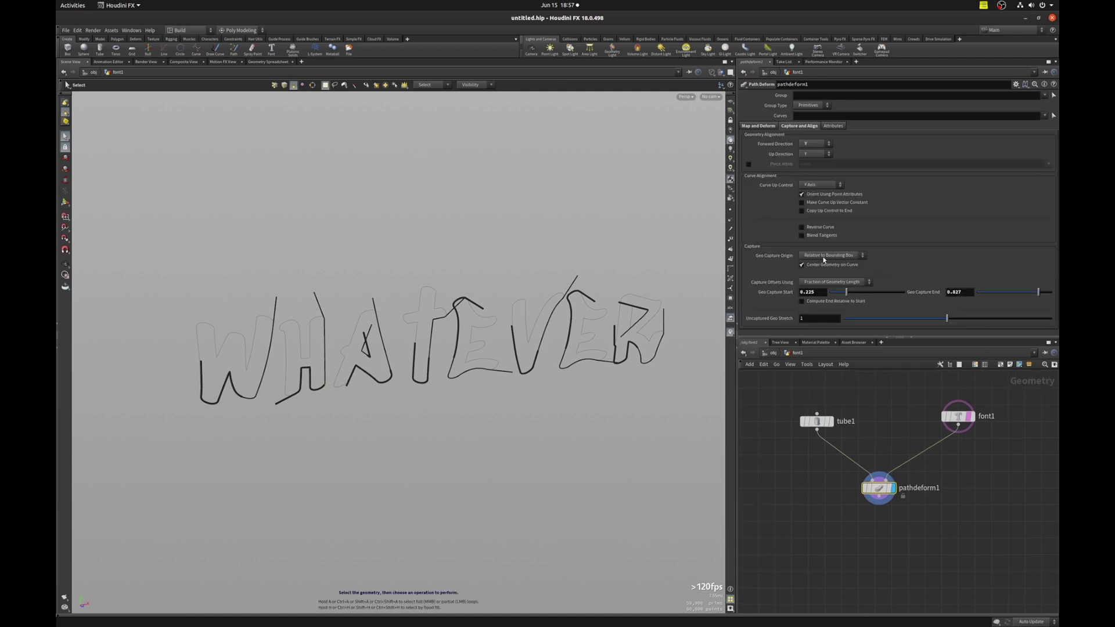
click(802, 227)
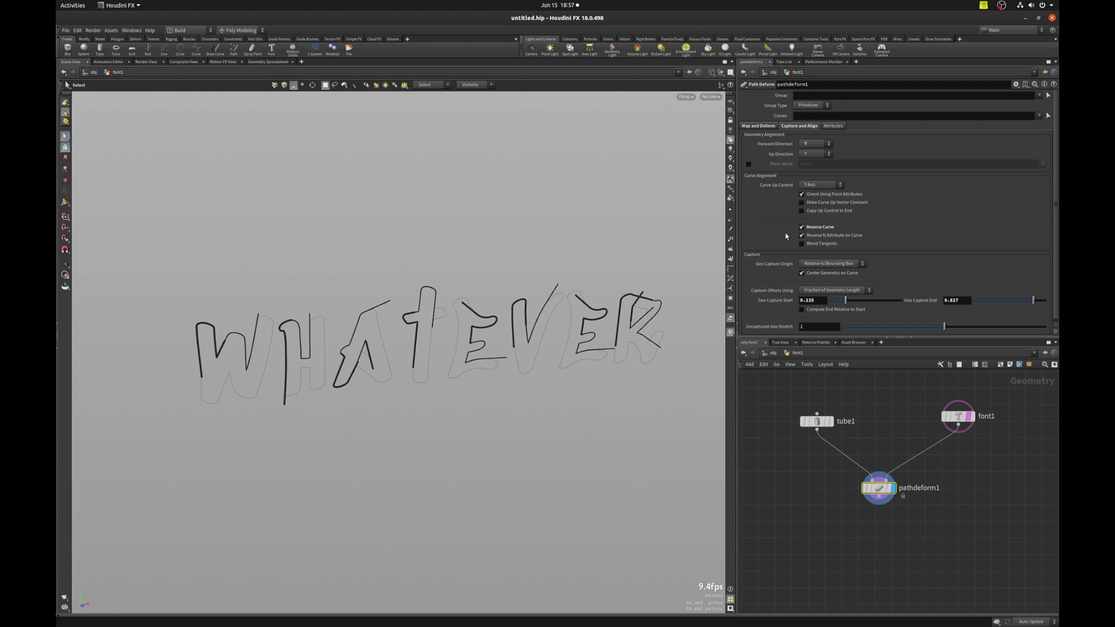
click(802, 227)
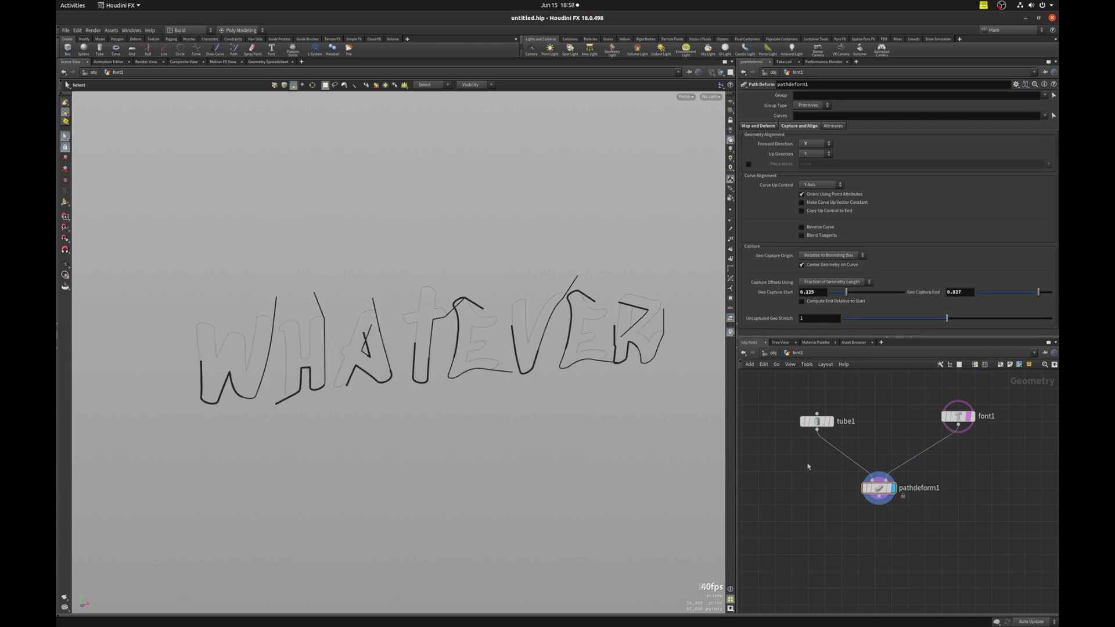
Add a Box node beside the tube node in the network
key(Tab)
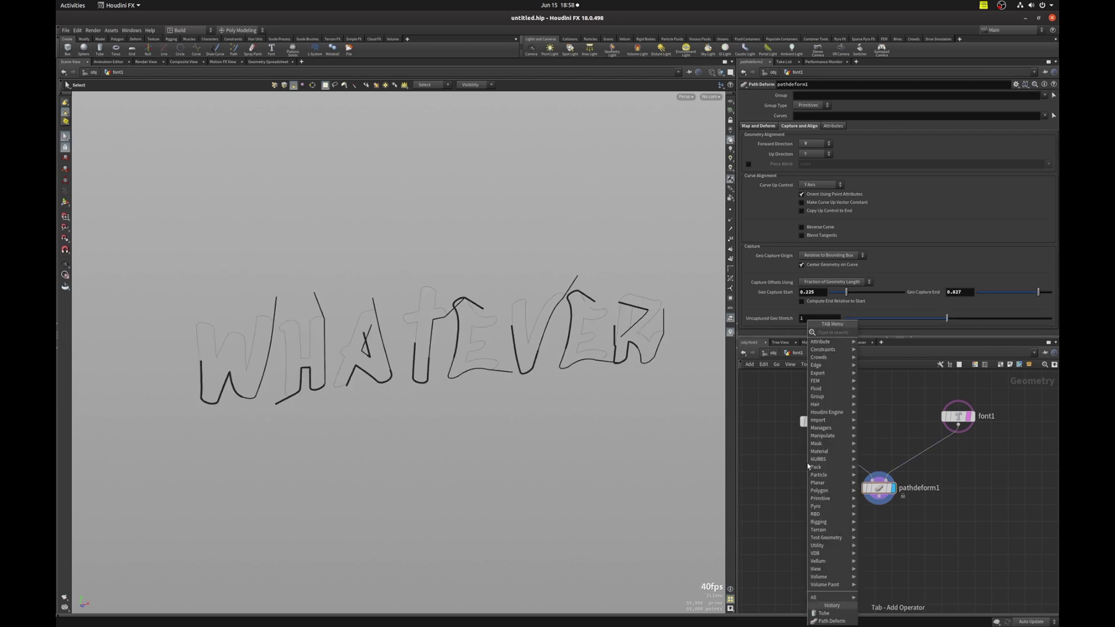
text(cu)
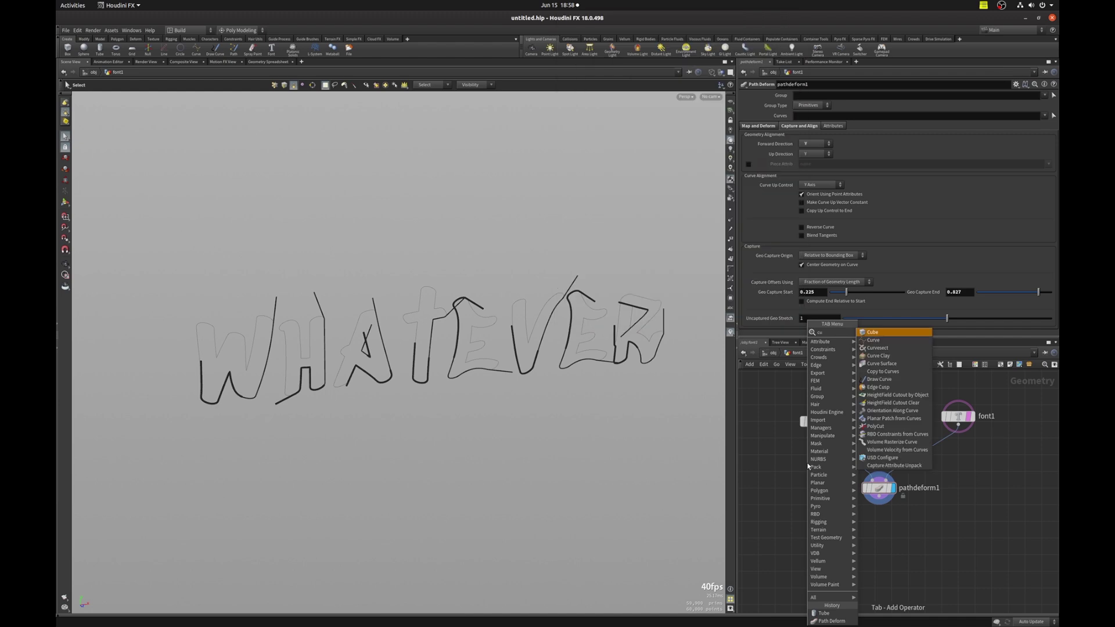
key(Return)
drag(808, 463, 778, 422)
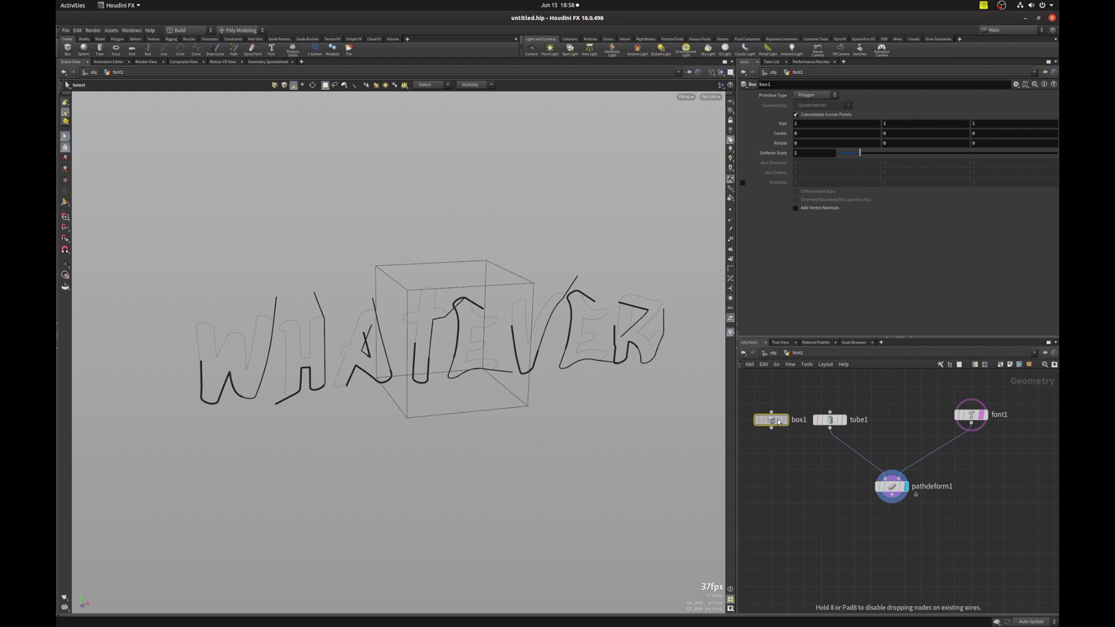
Set the box's size to 0.05 in X, 0.7 in Y and 0.05 in Z
drag(804, 124, 723, 125)
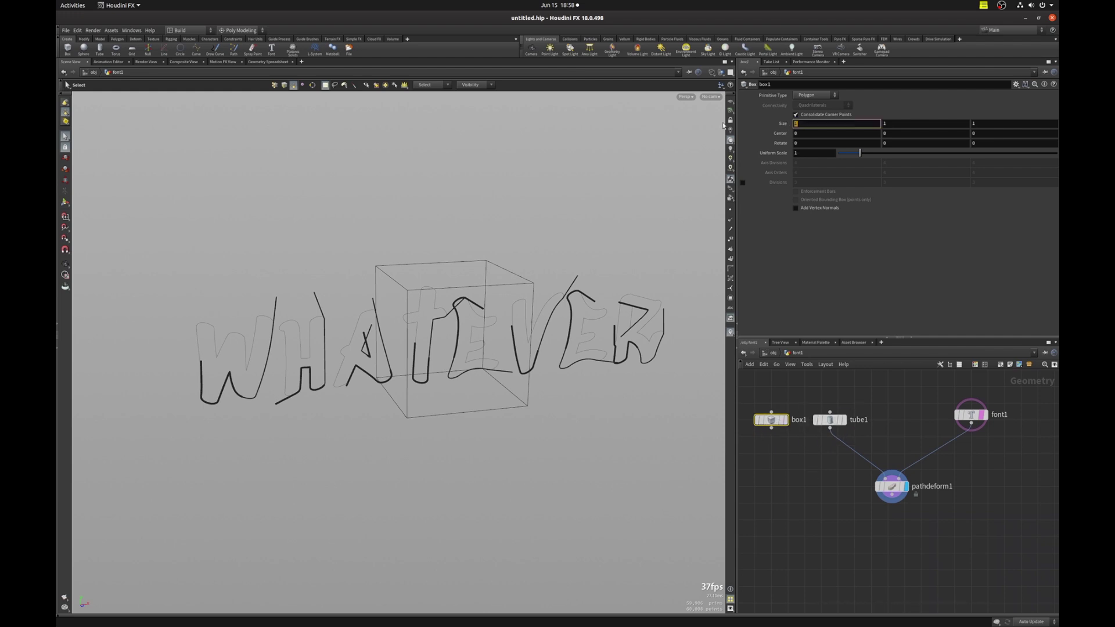
key(Tab)
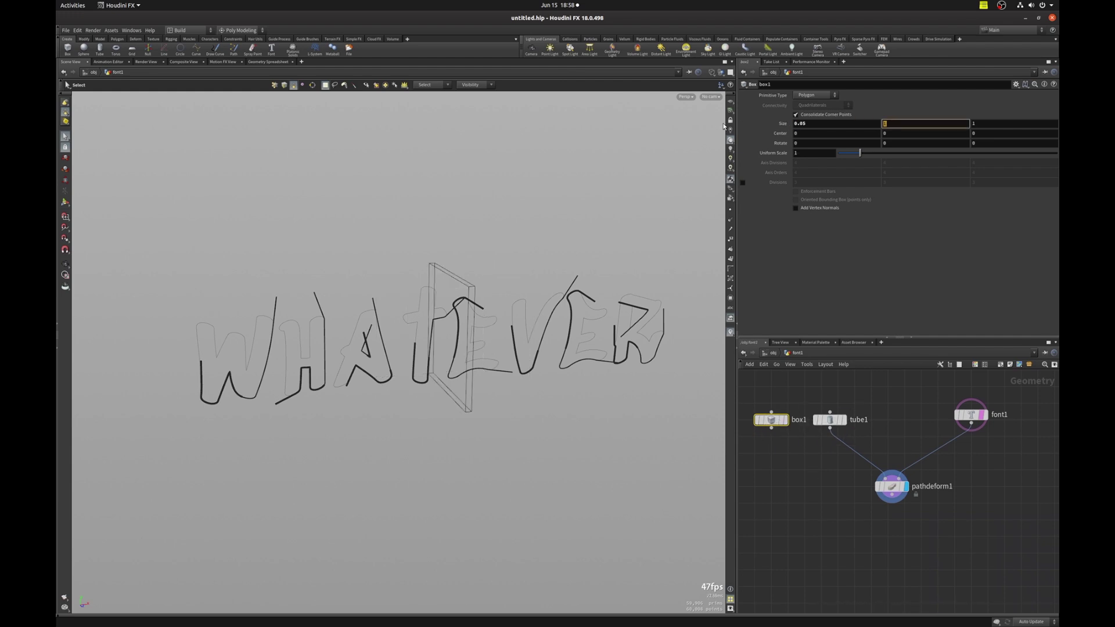
text(0.7)
key(Tab)
text(0)
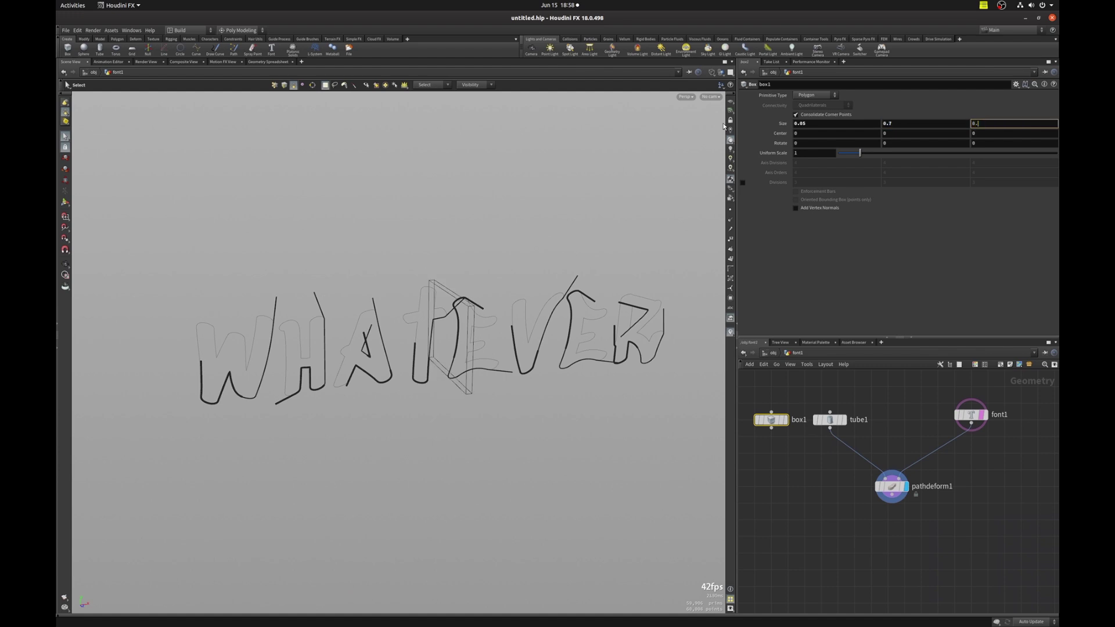
key(Return)
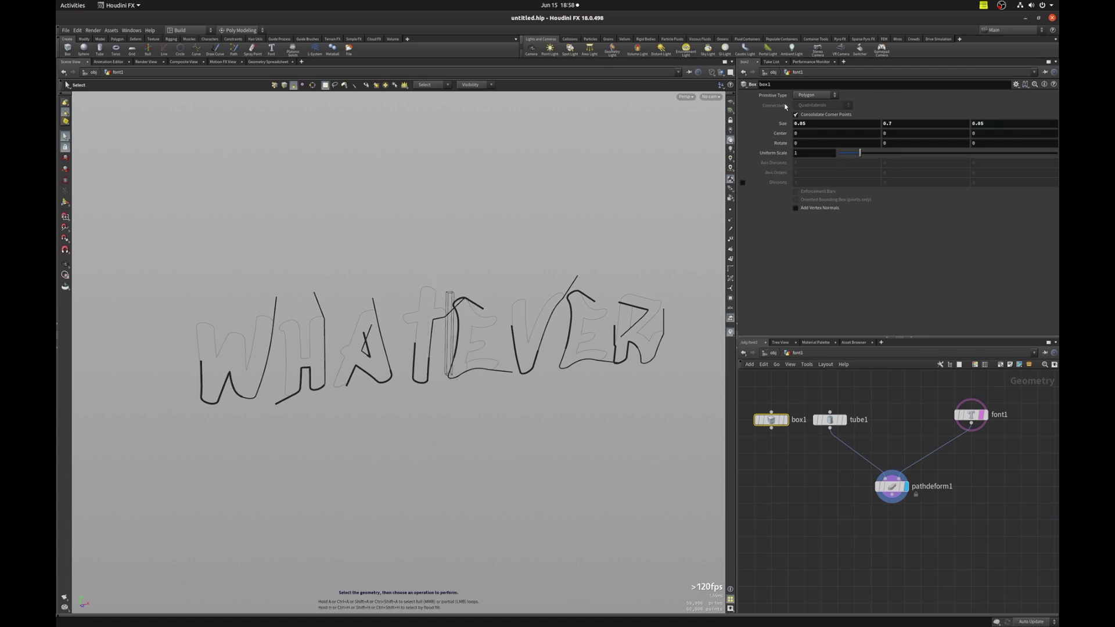
Make the box a polygon mesh and set its axis divisions to 900 in X and 16 in Y
click(811, 98)
click(811, 119)
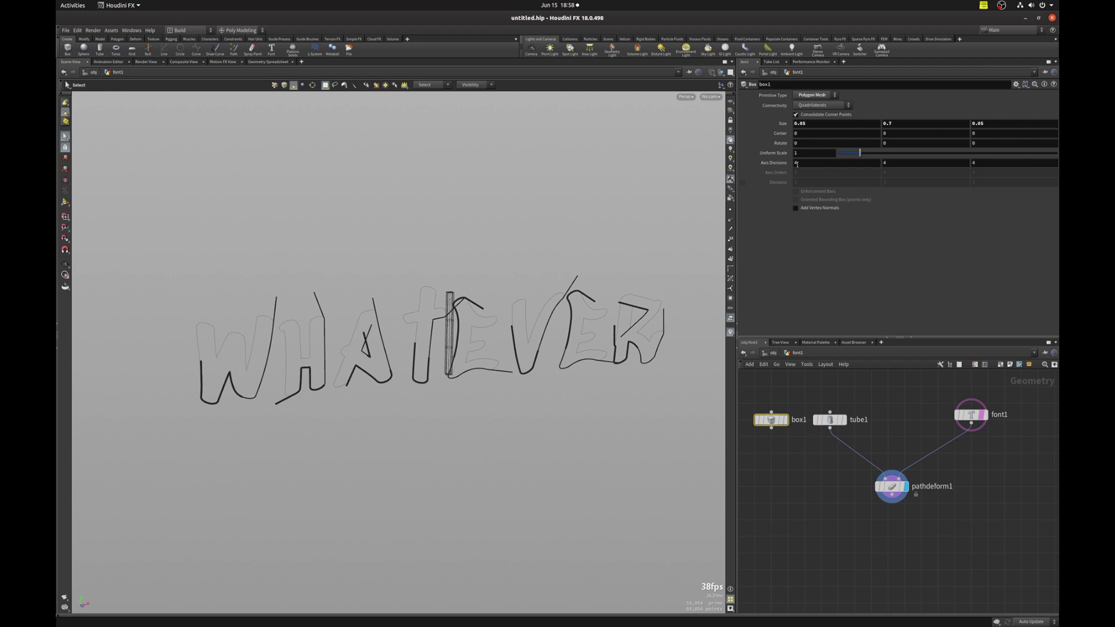
click(796, 163)
text(900)
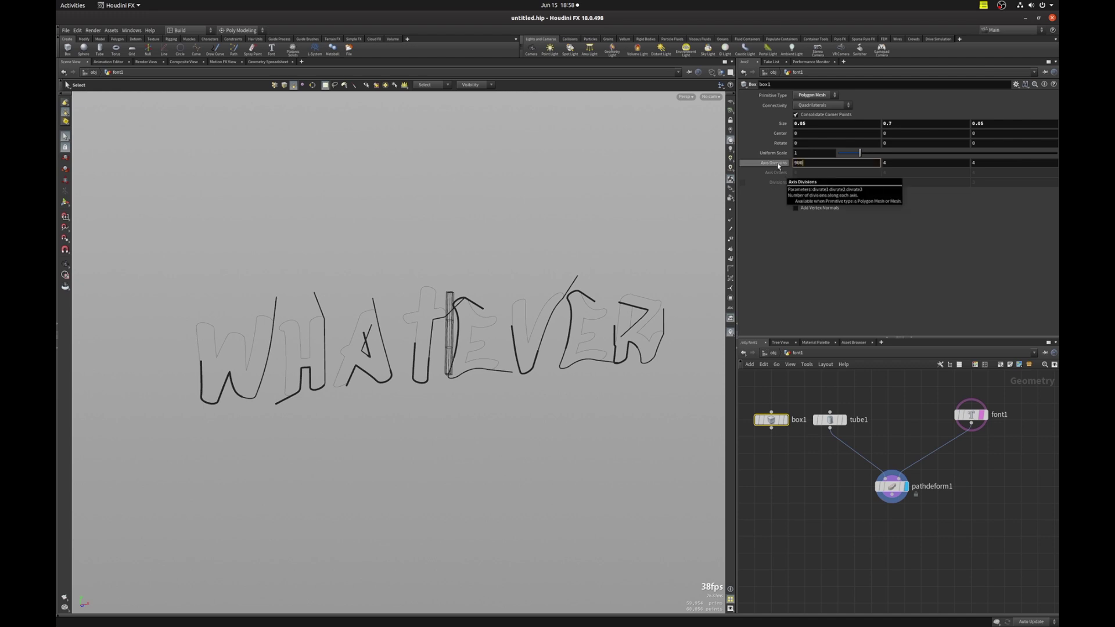
key(Tab)
text(16)
key(Return)
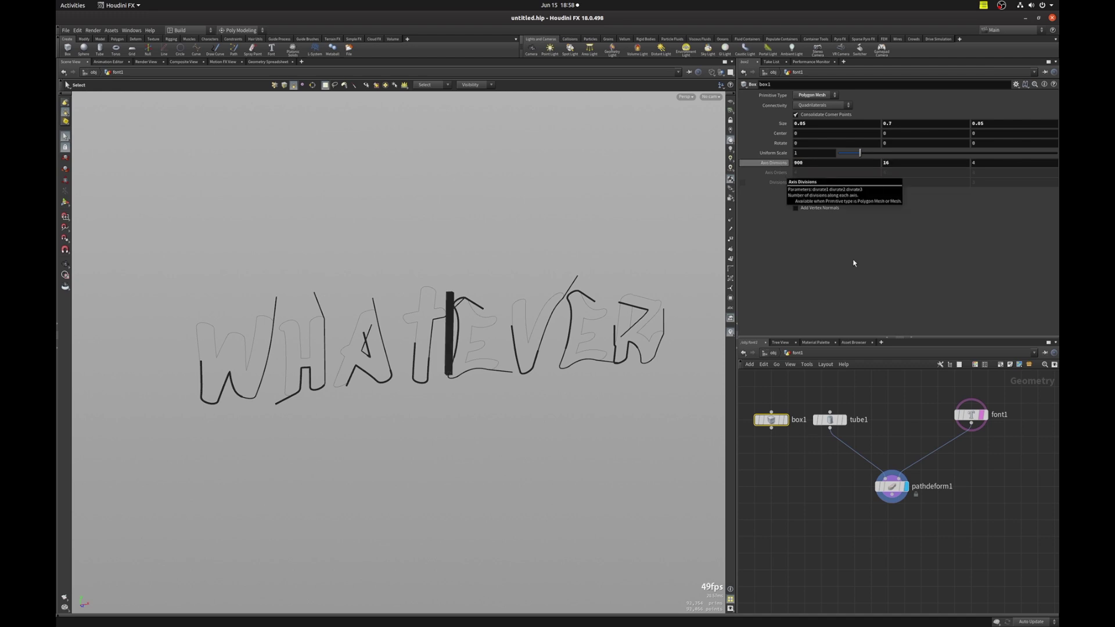
Feed the box into the Path Deform node in place of the tube, using forward direction X and up direction Z
drag(771, 428, 876, 479)
click(891, 487)
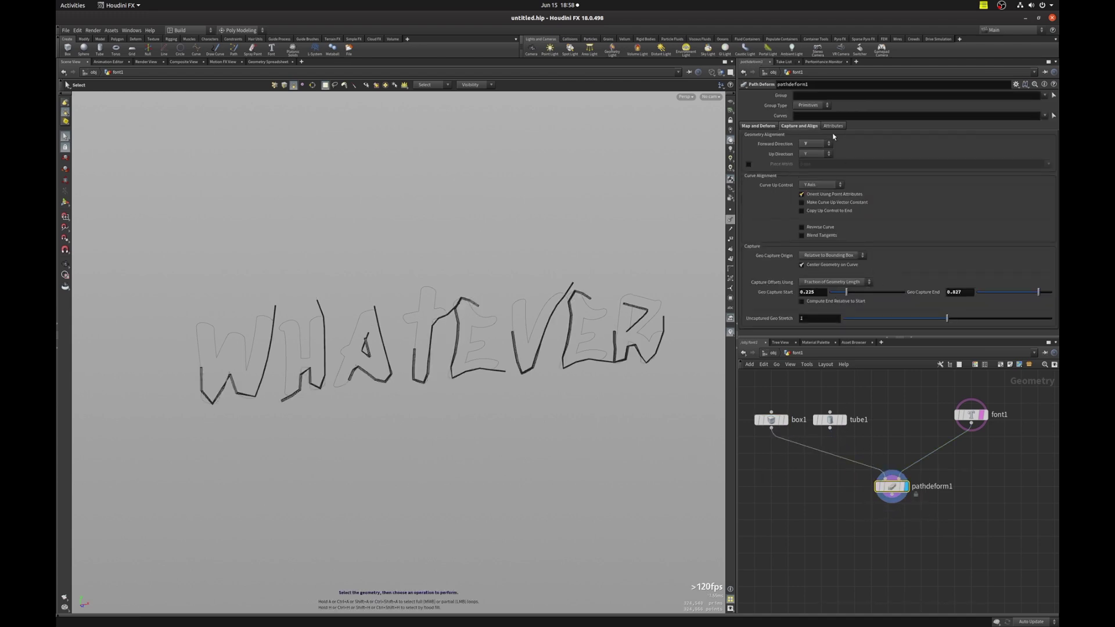
click(807, 145)
click(806, 152)
click(812, 155)
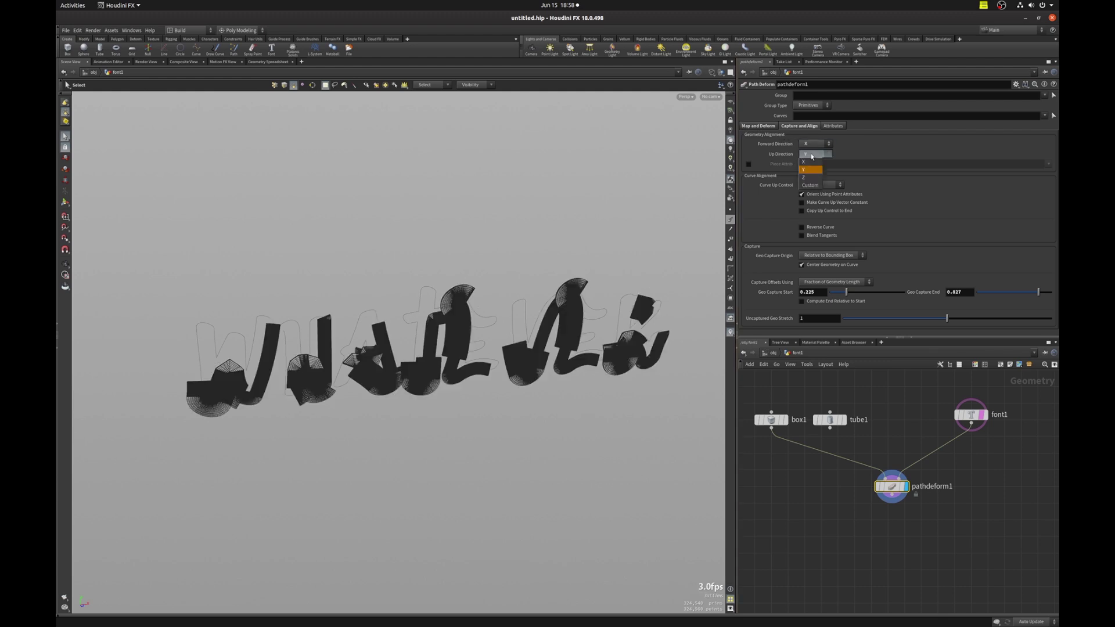
click(806, 177)
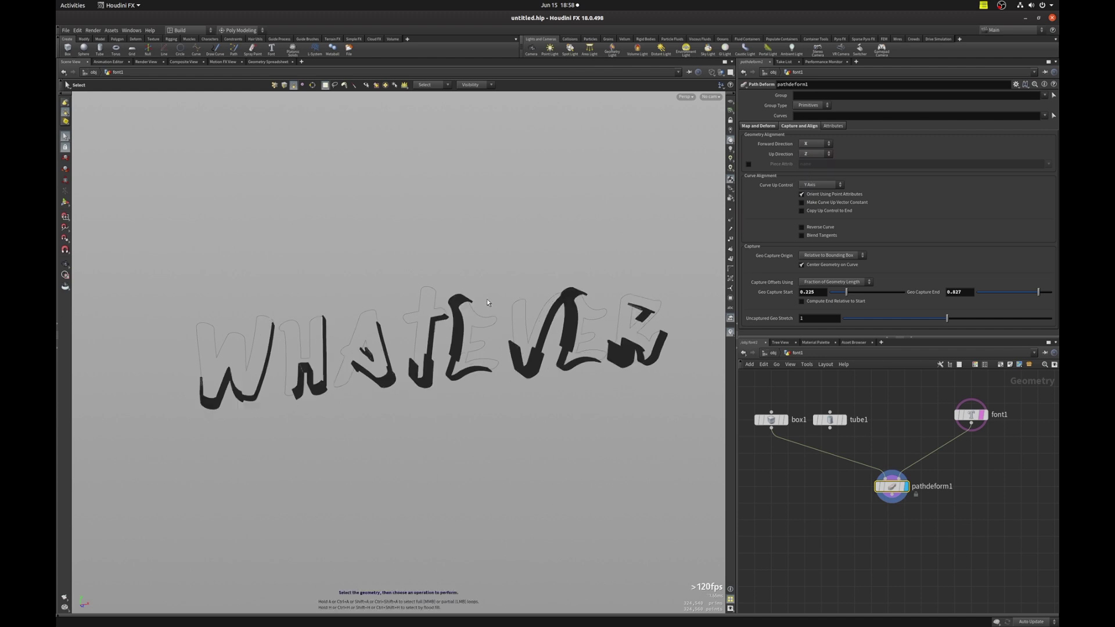
alt+drag(487, 302, 446, 373)
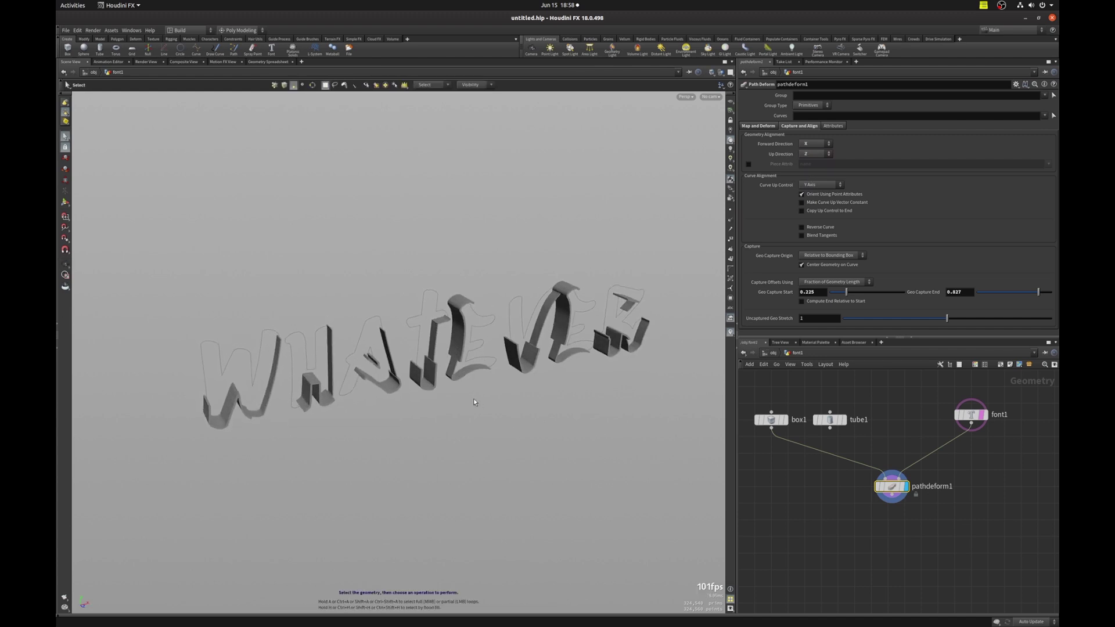
Disable the Path Deform node's scale ramp and reset the curve length fraction to 1 and the Curve U offset to 0
click(766, 126)
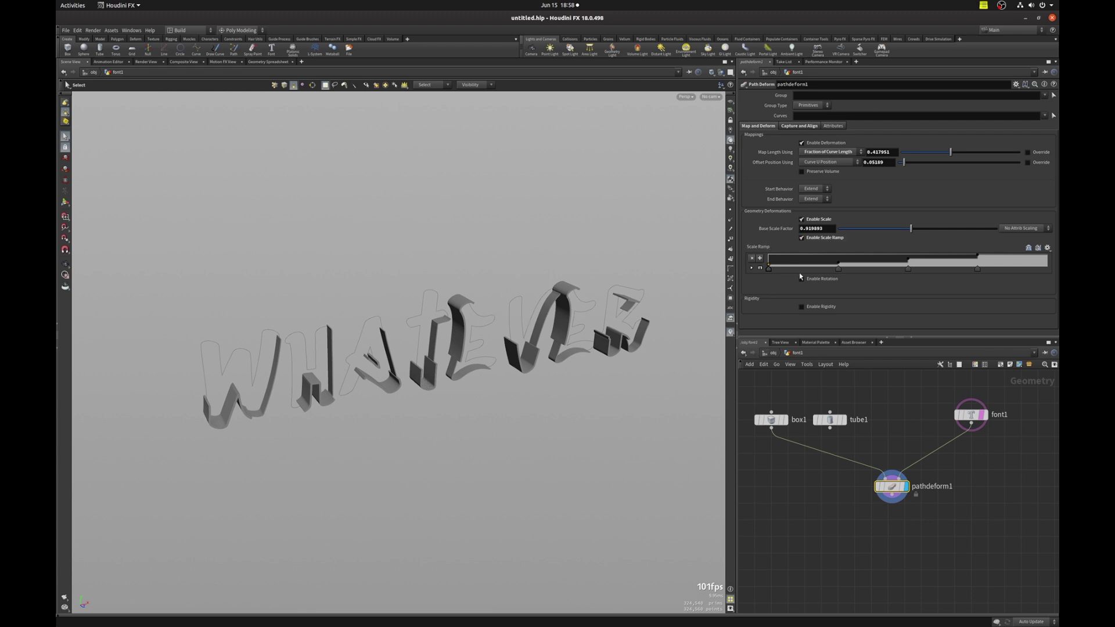
click(801, 238)
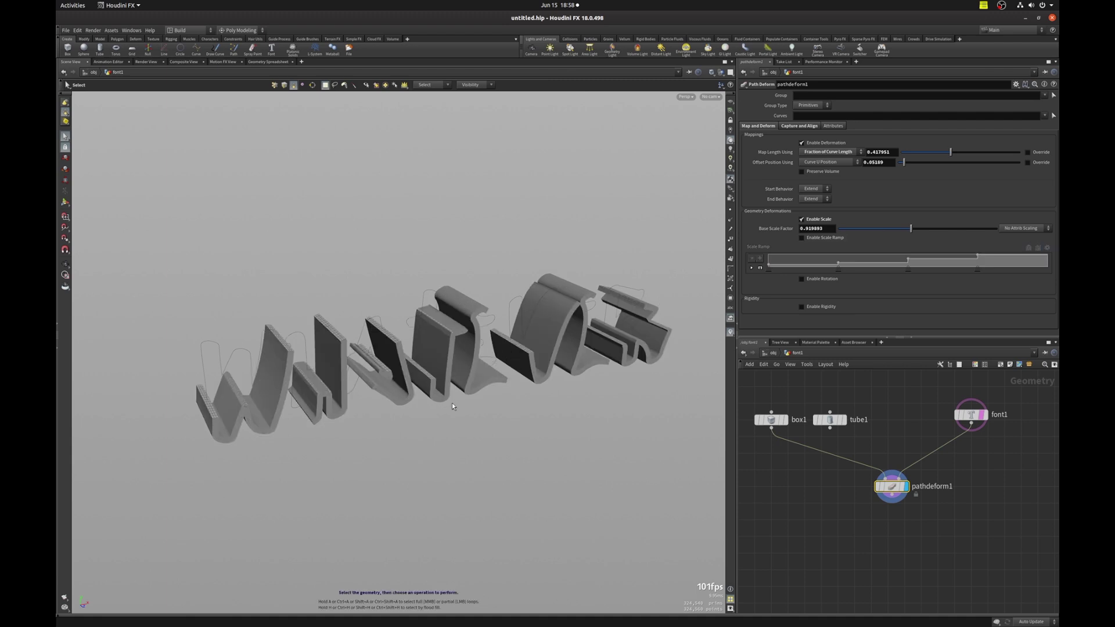
ctrl+middle_click(892, 154)
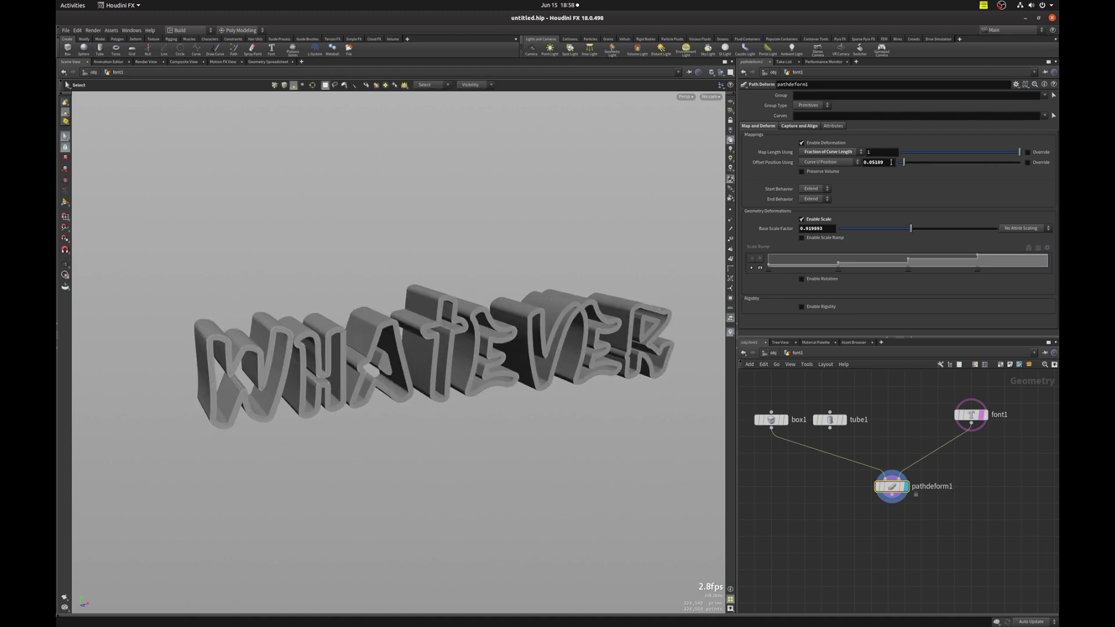
ctrl+middle_click(890, 163)
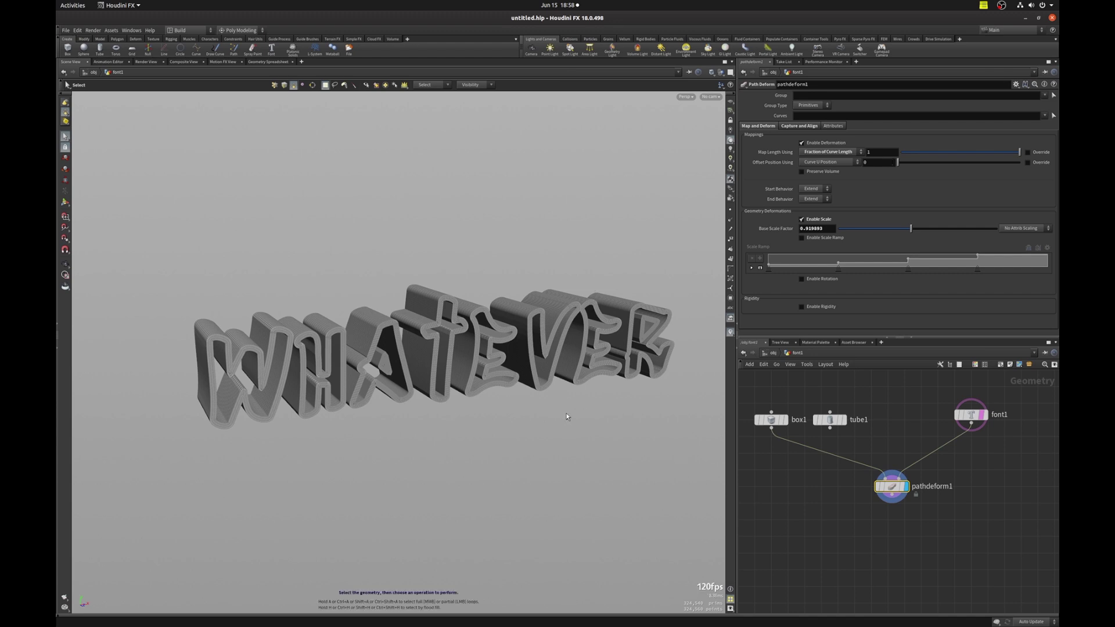
Examine the deformed text's mesh in shaded wireframe display and restore plain shading without the deformation handles
key(Escape)
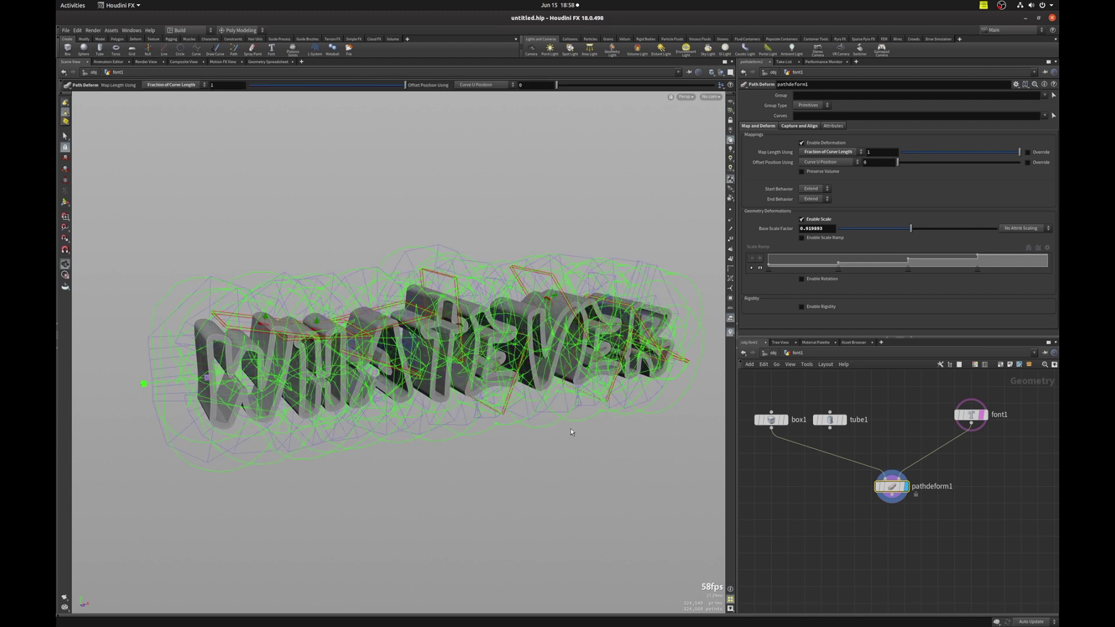
middle_drag(571, 427, 525, 430)
key(Return)
key(shift+w)
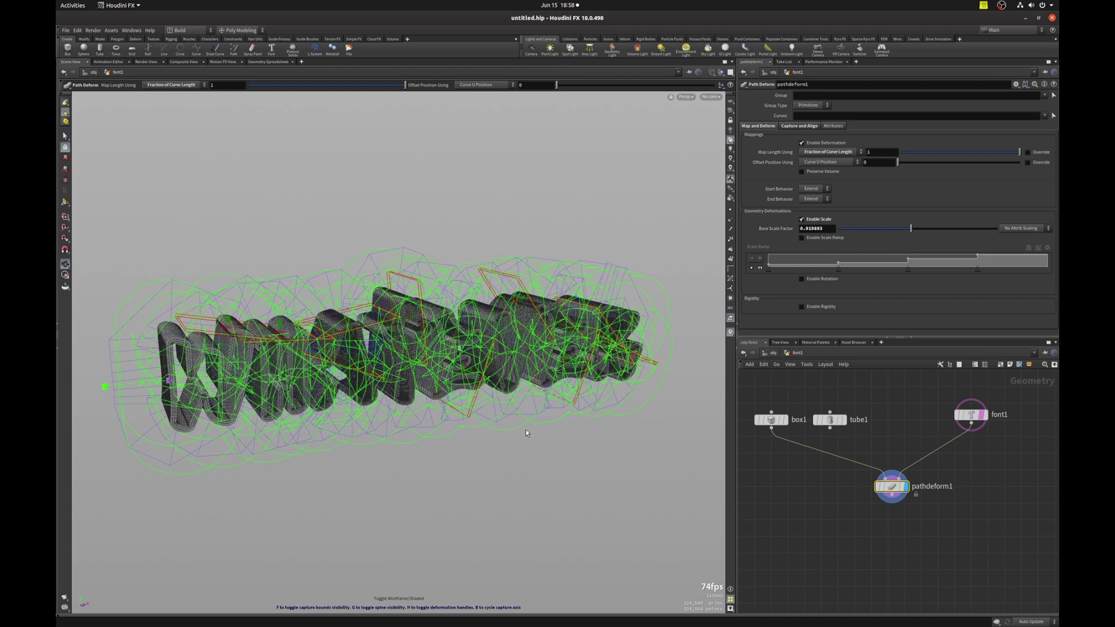
key(s)
key(Escape)
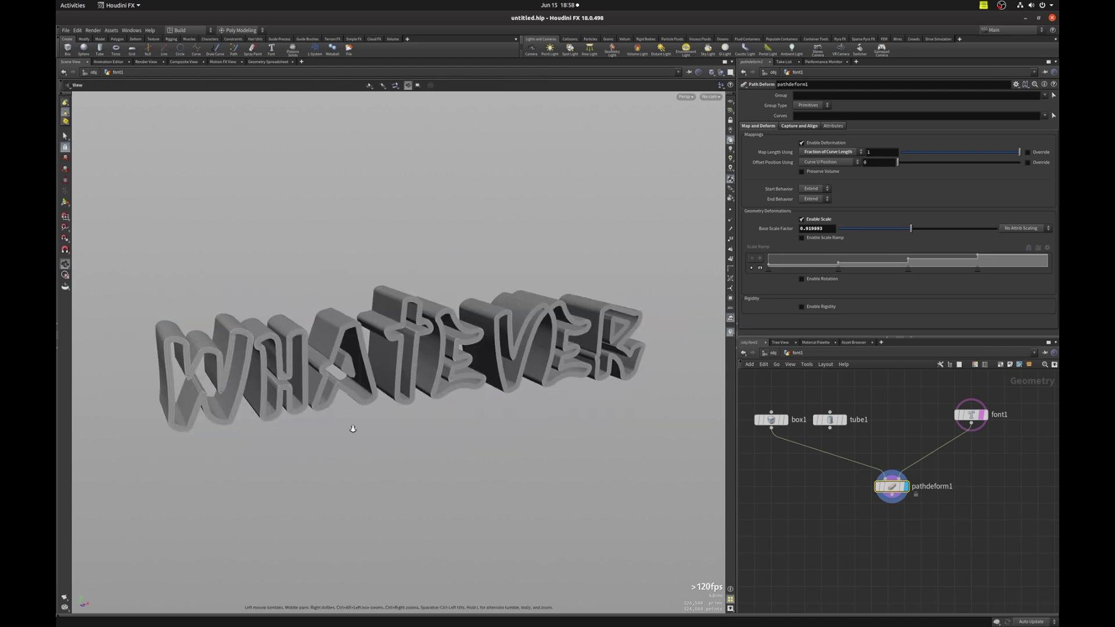
key(s)
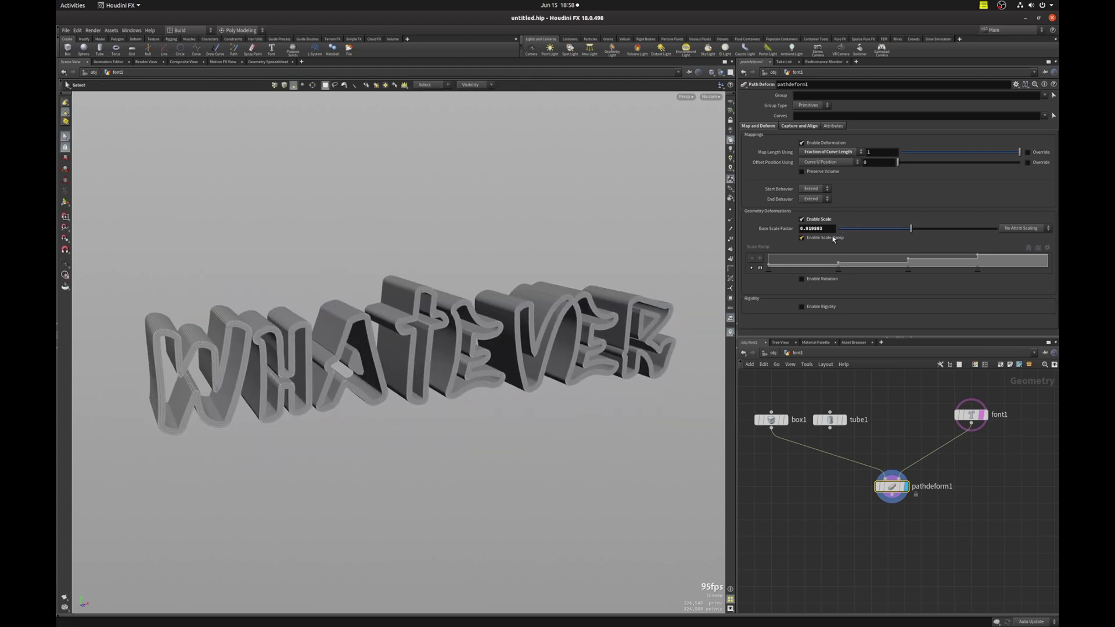
Enable the Path Deform node's scale ramp to vary the box's scale along the text outlines
click(834, 239)
key(Escape)
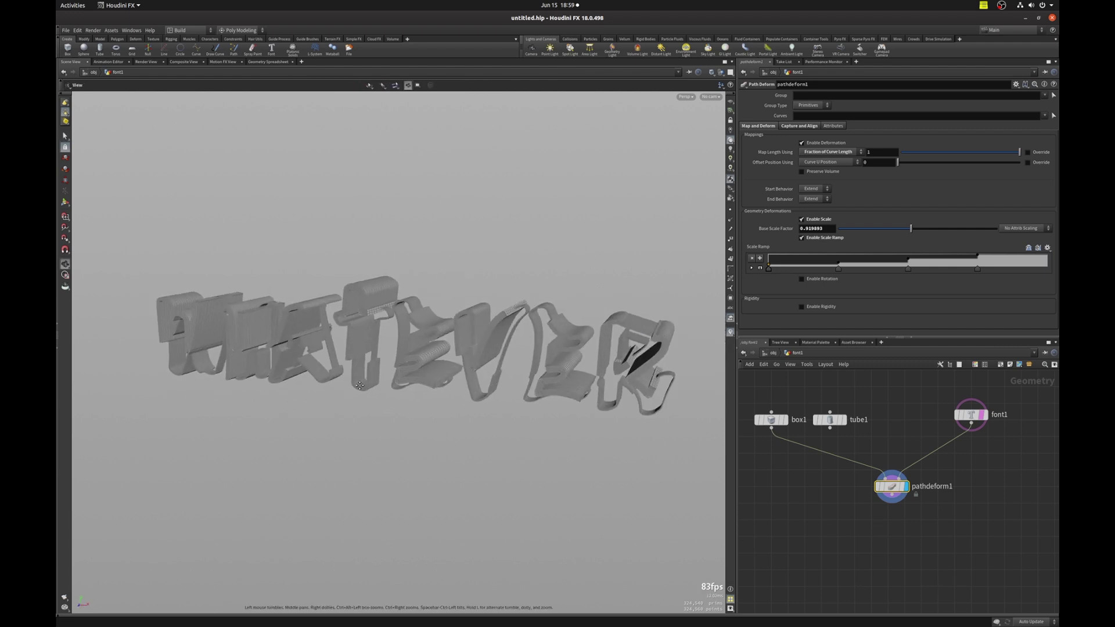
drag(360, 385, 422, 352)
key(s)
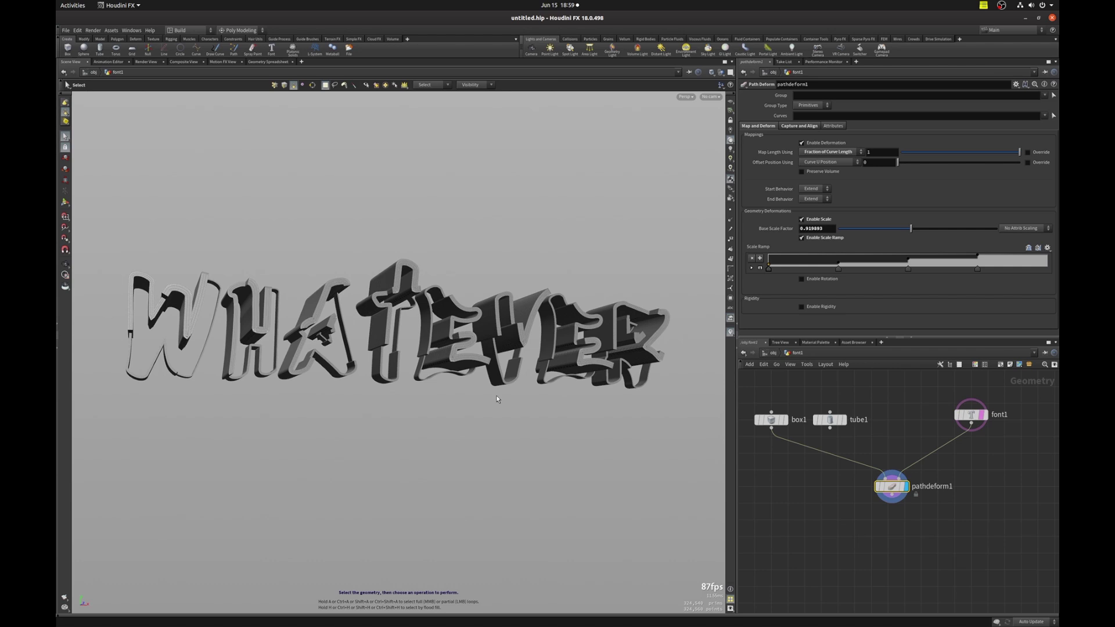
key(Escape)
drag(502, 393, 468, 450)
key(s)
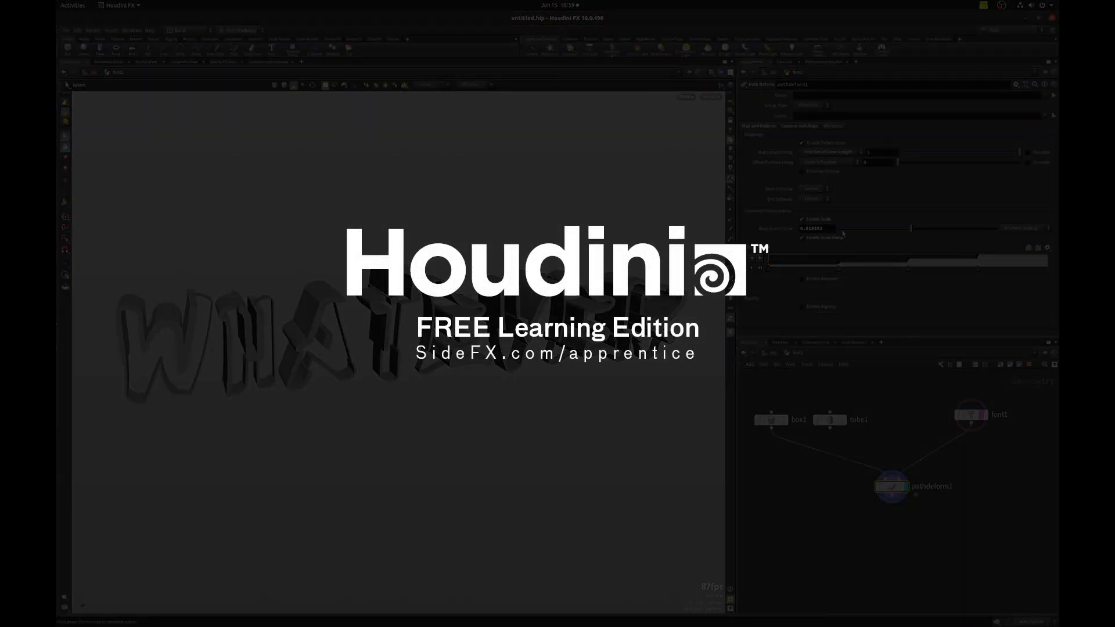